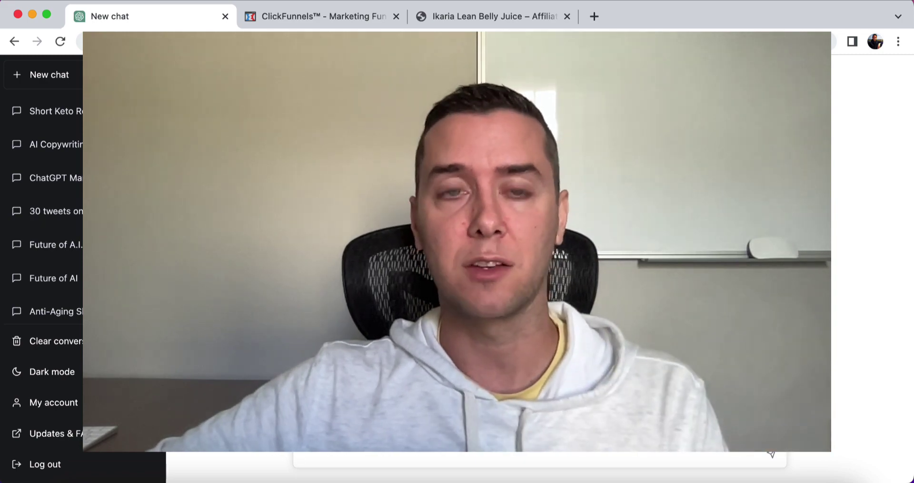
- Look over the Ikaria Lean Belly Juice affiliate tools page, then return to the blank ChatGPT chat
left_click(467, 15)
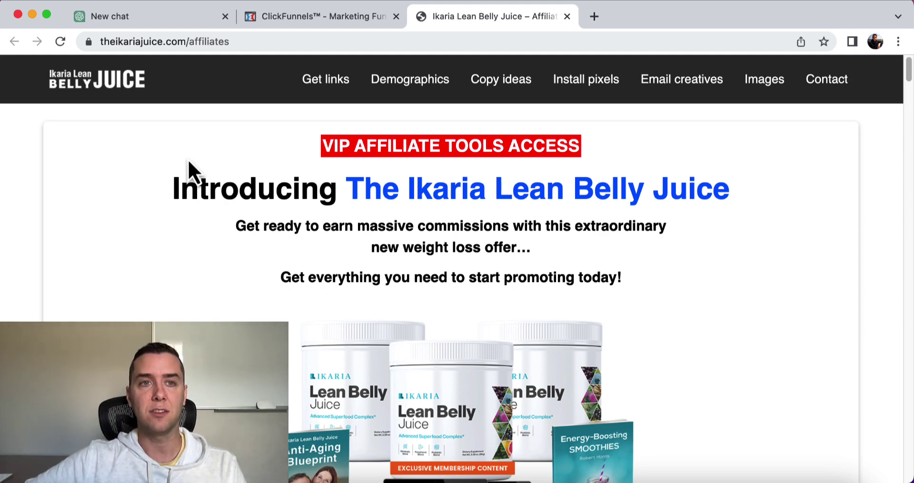
left_click(149, 13)
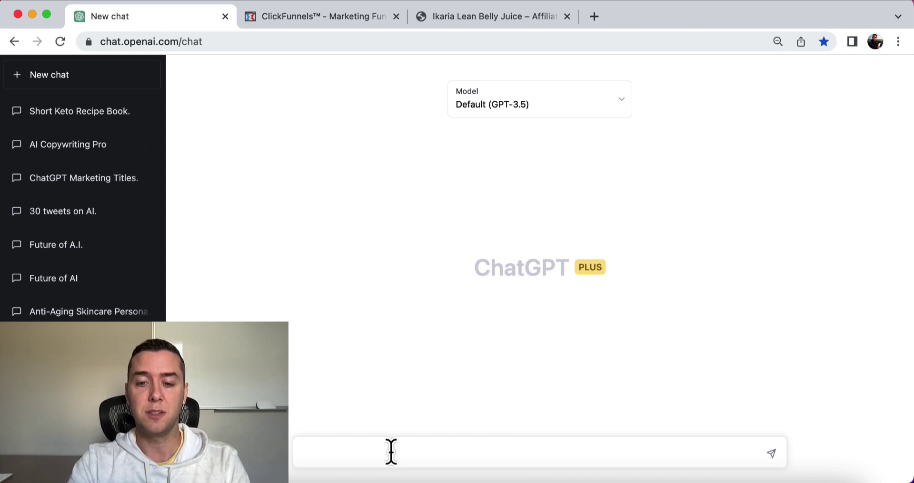
- Ask ChatGPT for a buyer persona for a weight loss supplement
type("I want a bu")
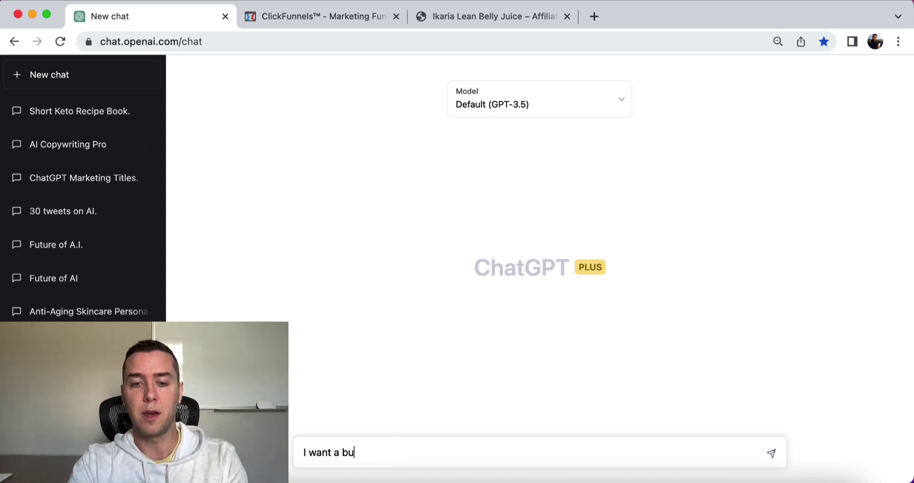
type("yer persona for a")
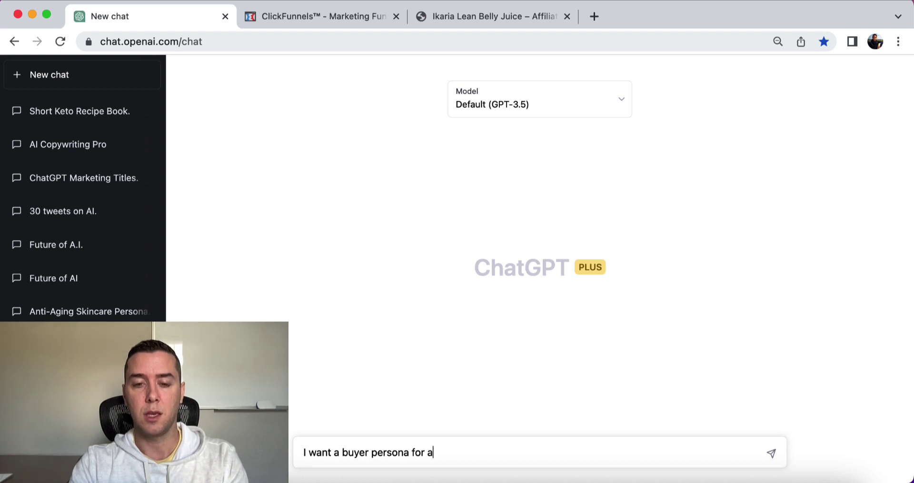
type(" weight loss sup")
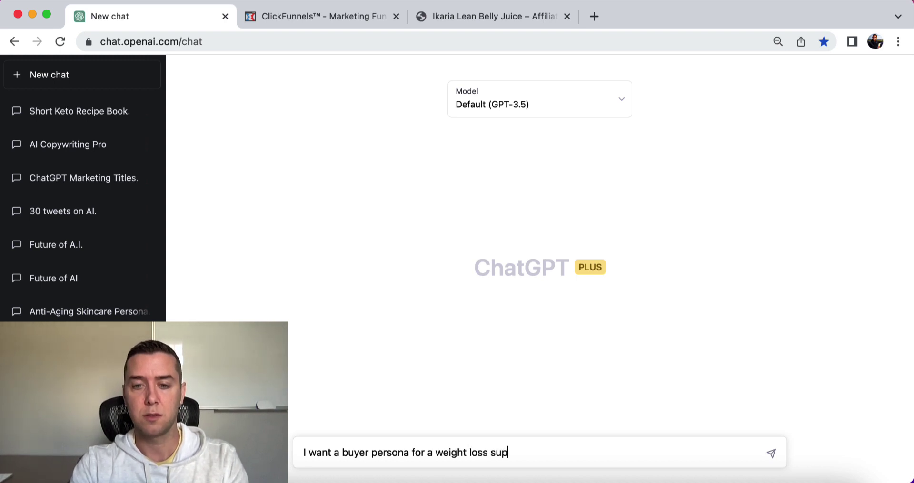
type("plement")
key("Return")
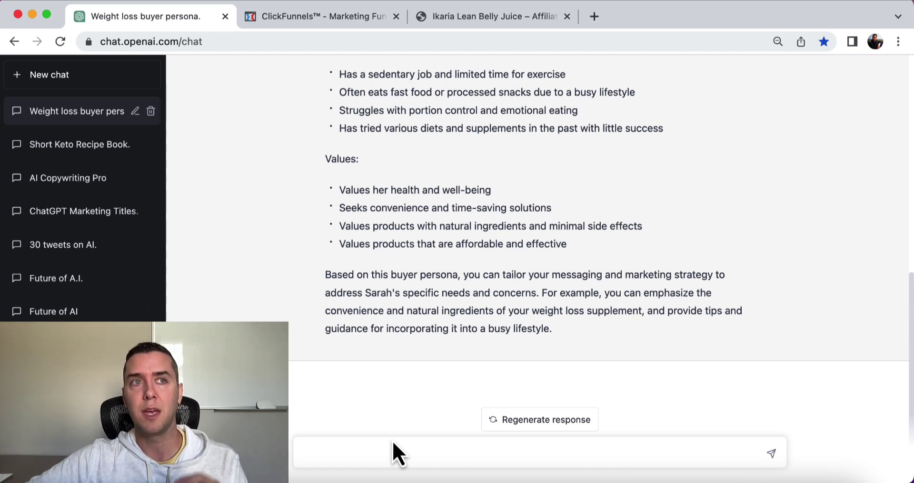
scroll(366, 281, "up", 5)
scroll(352, 247, "up", 2)
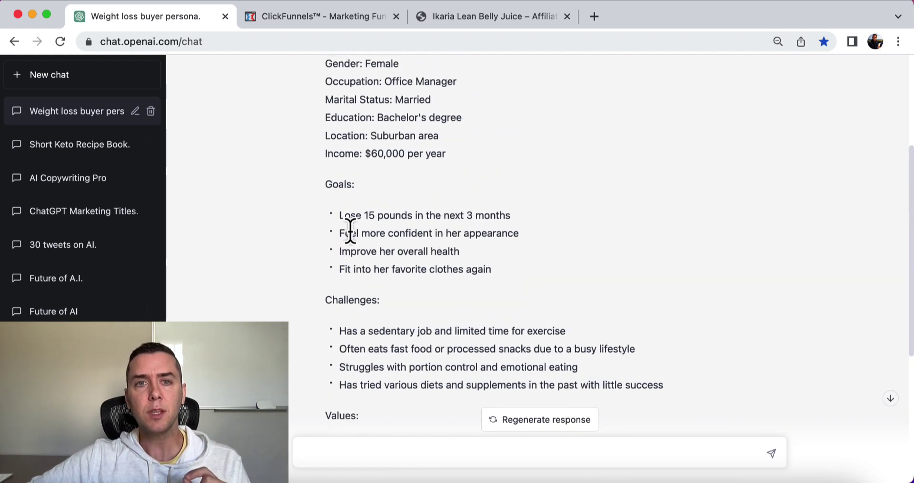
scroll(350, 231, "up", 4)
double_click(371, 157)
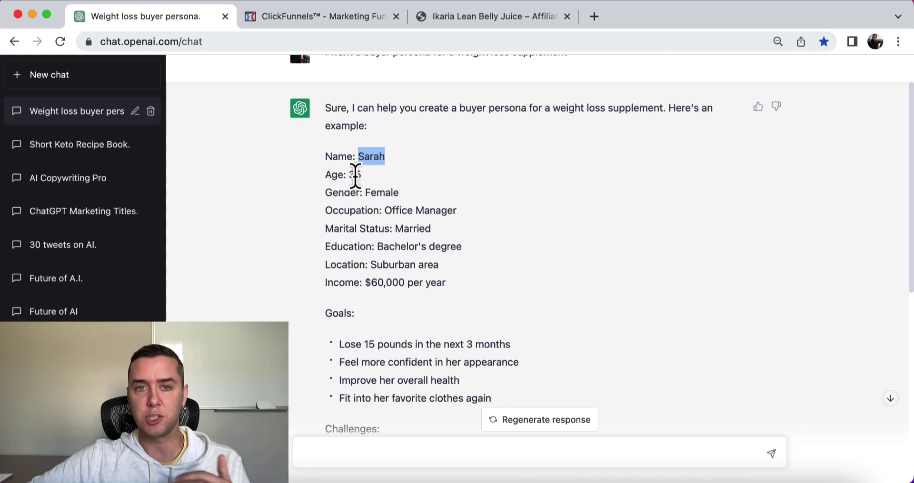
left_click(355, 174)
double_click(355, 175)
scroll(398, 195, "down", 1)
scroll(398, 195, "down", 1)
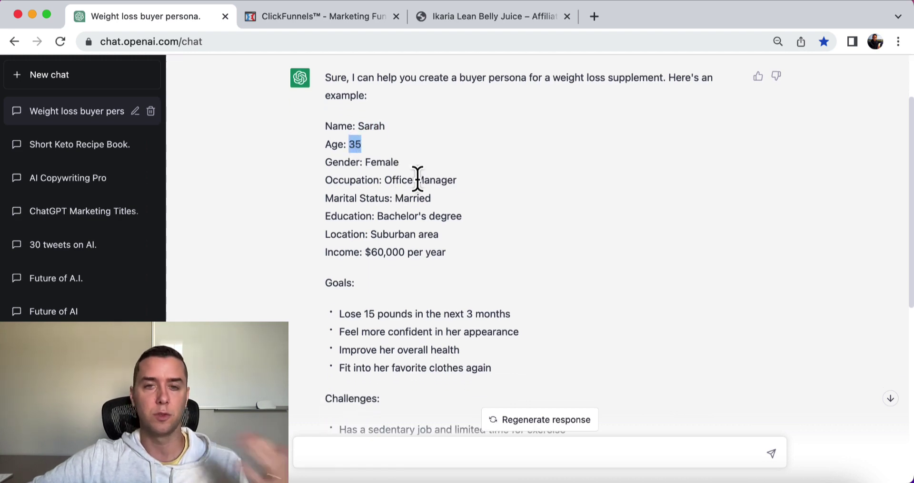
left_click_drag(458, 180, 321, 199)
double_click(375, 180)
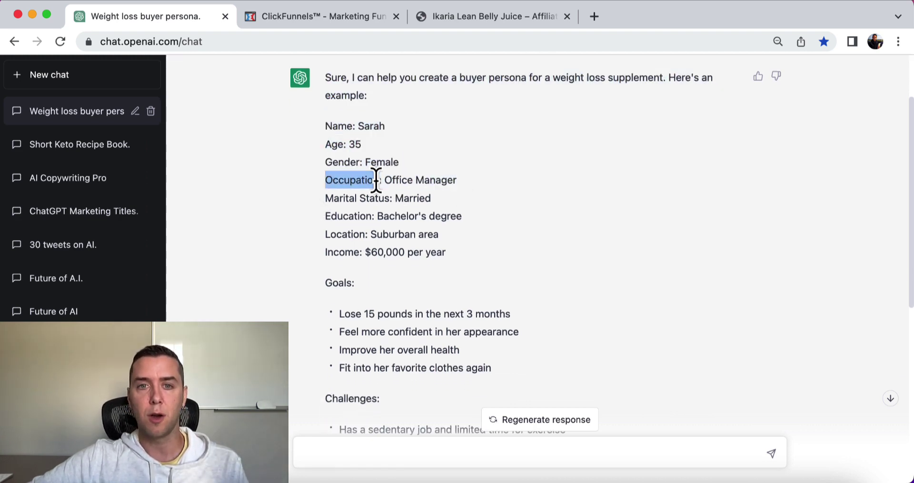
left_click(374, 253)
double_click(374, 253)
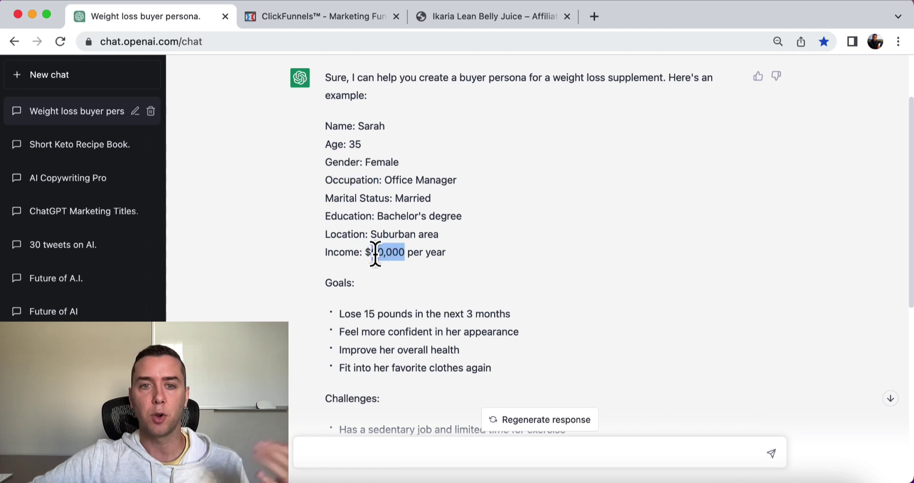
scroll(374, 256, "down", 4)
triple_click(357, 226)
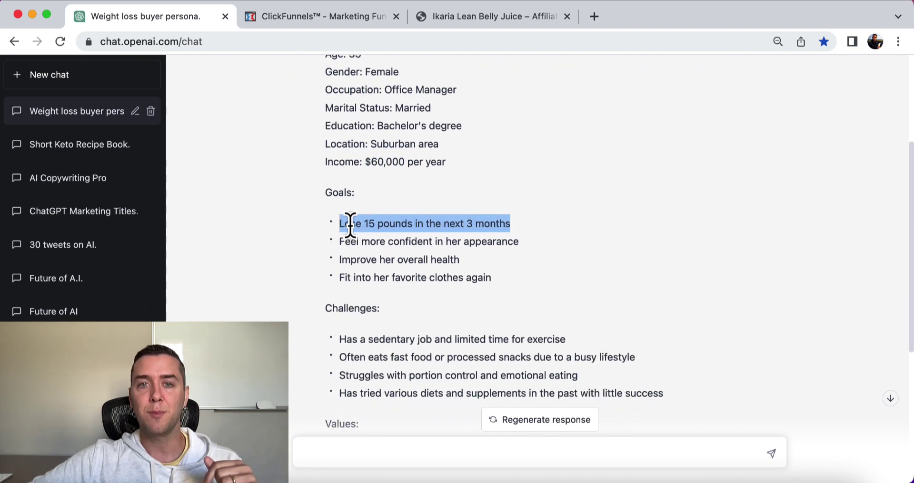
scroll(350, 227, "down", 5)
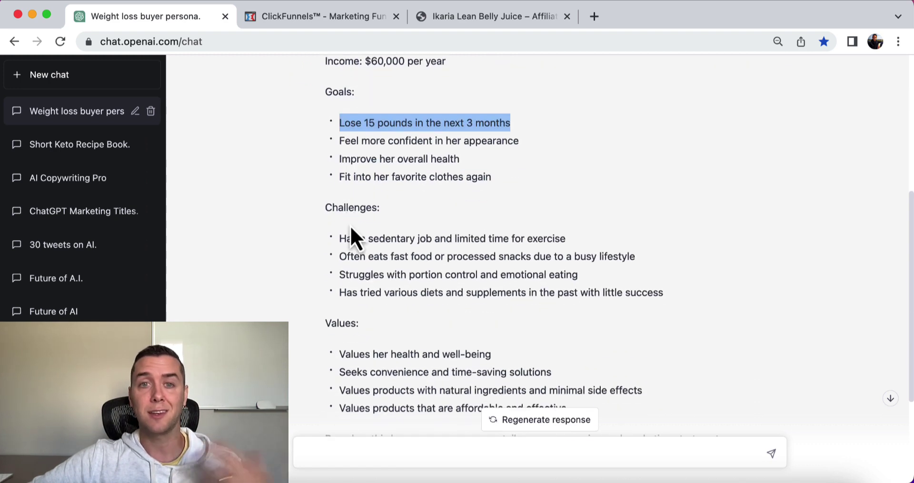
triple_click(386, 141)
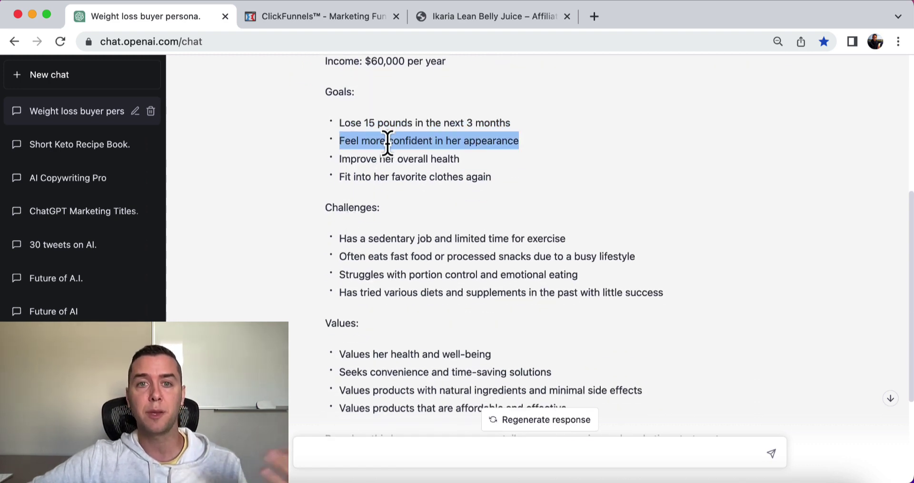
triple_click(429, 177)
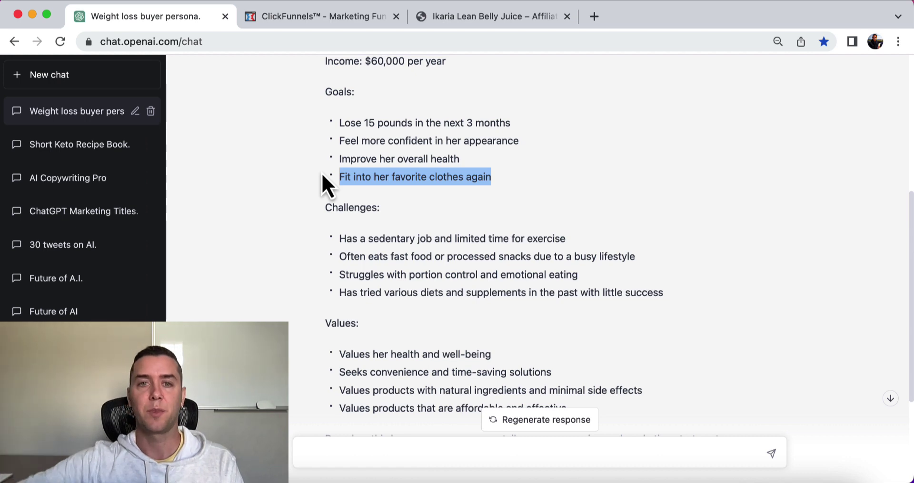
scroll(336, 192, "down", 1)
scroll(335, 192, "down", 3)
triple_click(371, 166)
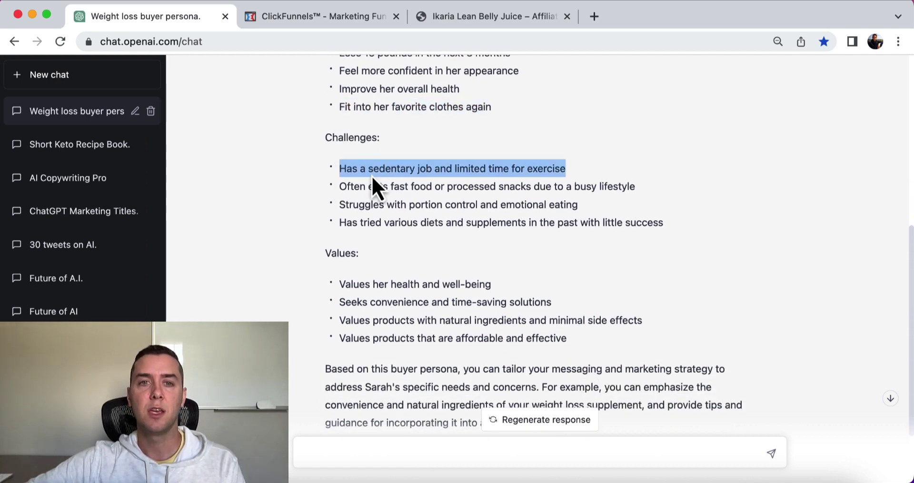
scroll(269, 176, "down", 3)
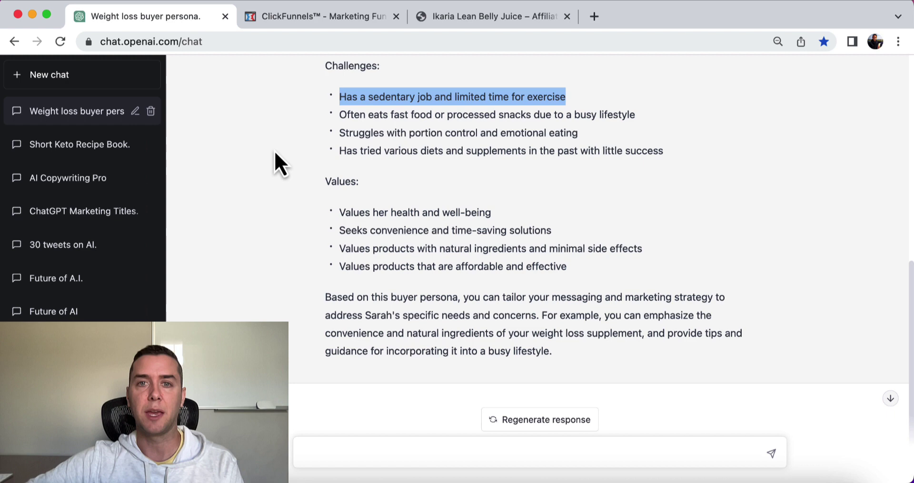
triple_click(354, 116)
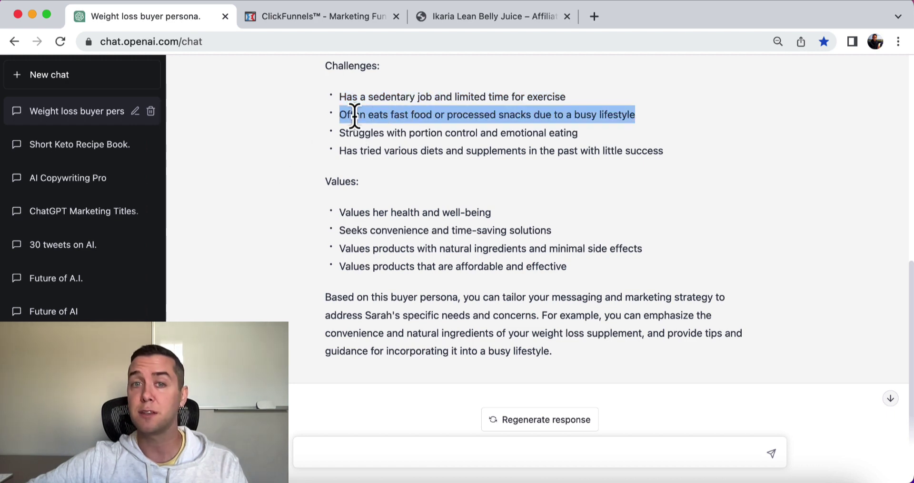
scroll(354, 116, "down", 1)
triple_click(358, 131)
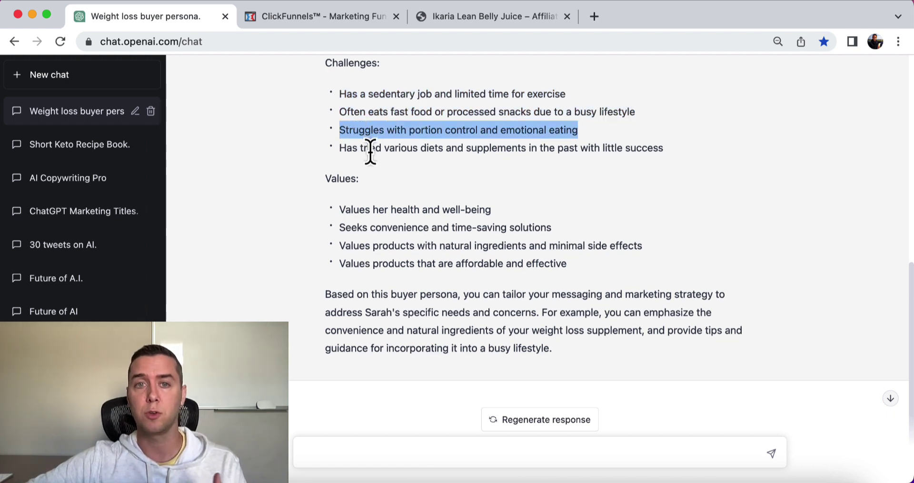
triple_click(370, 148)
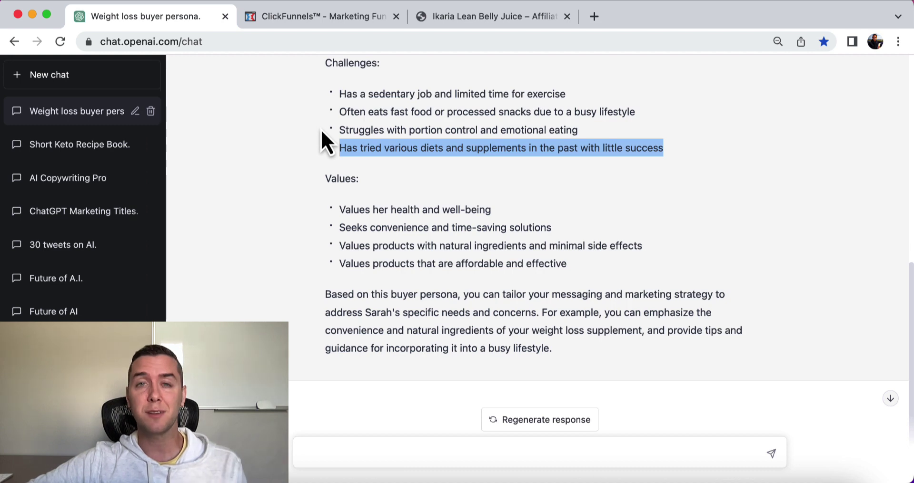
scroll(321, 133, "down", 1)
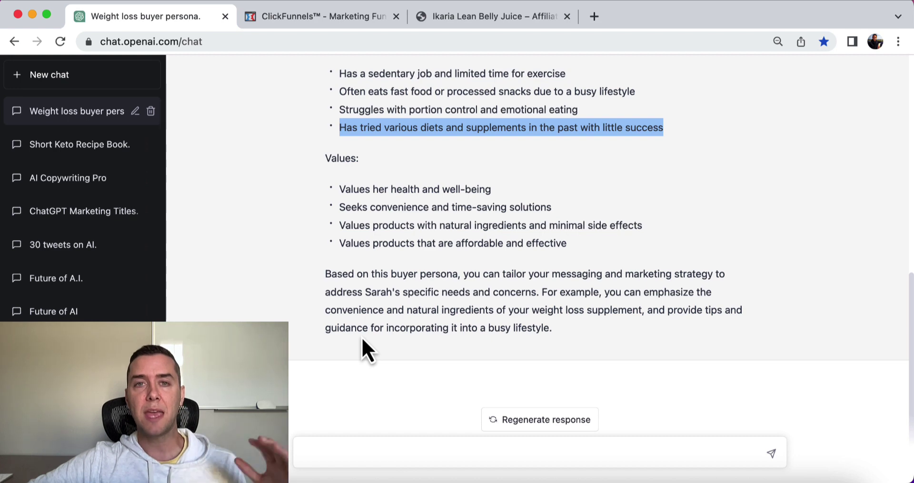
left_click(359, 259)
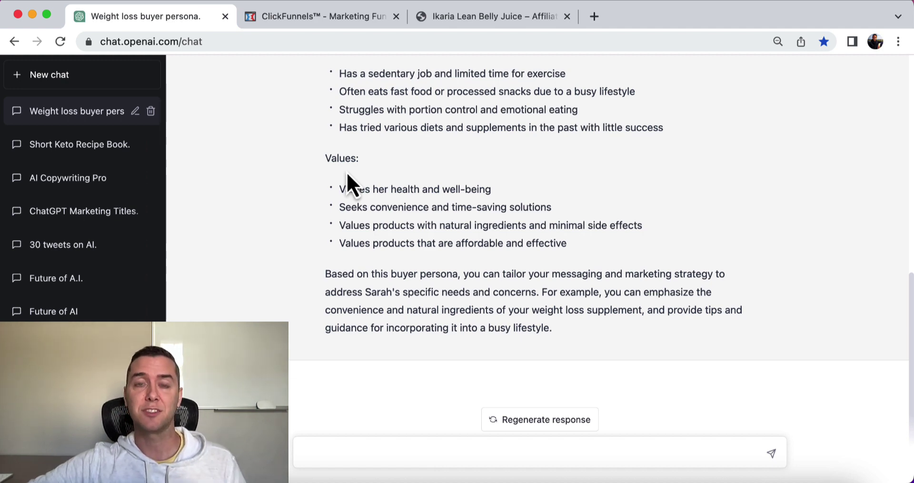
- Bring up the email optin templates for the funnel's optin step and scroll through them
left_click(289, 14)
scroll(296, 224, "up", 10)
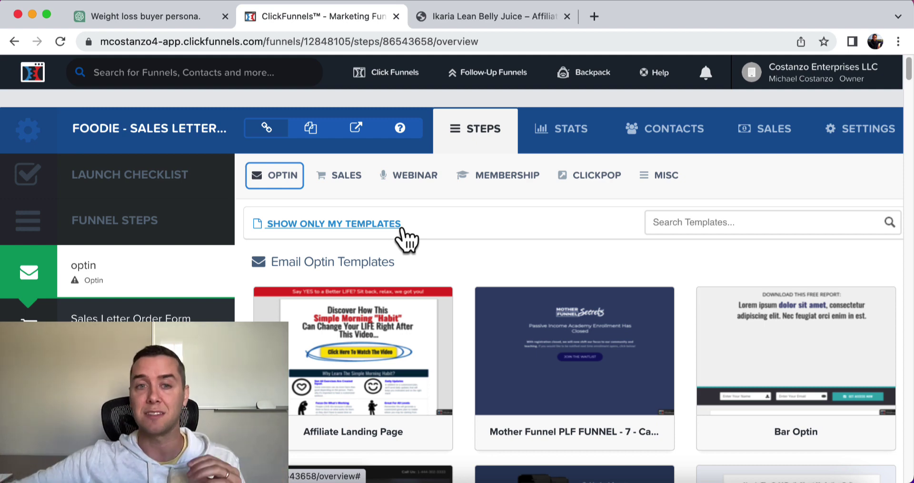
left_click(509, 176)
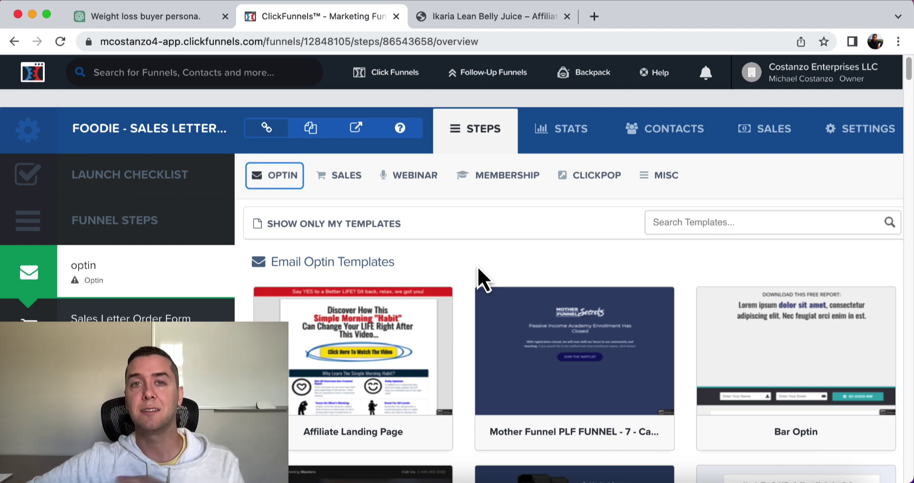
scroll(479, 264, "down", 1)
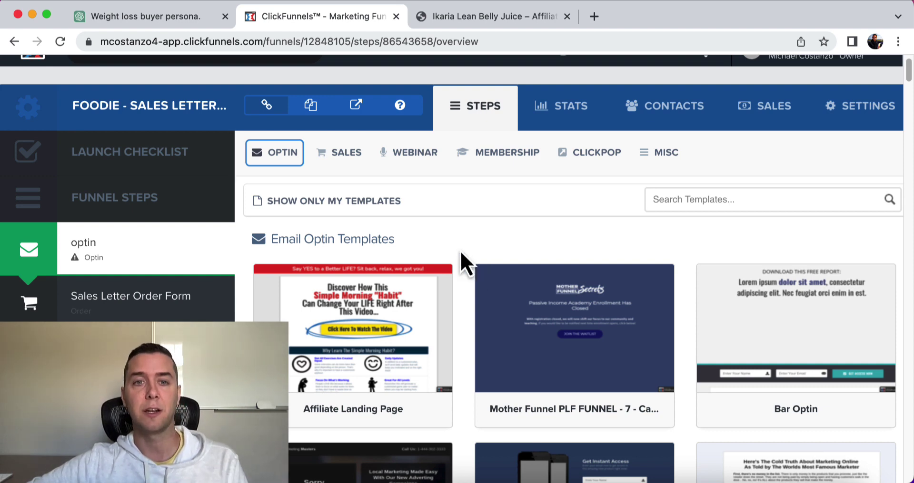
scroll(443, 223, "down", 2)
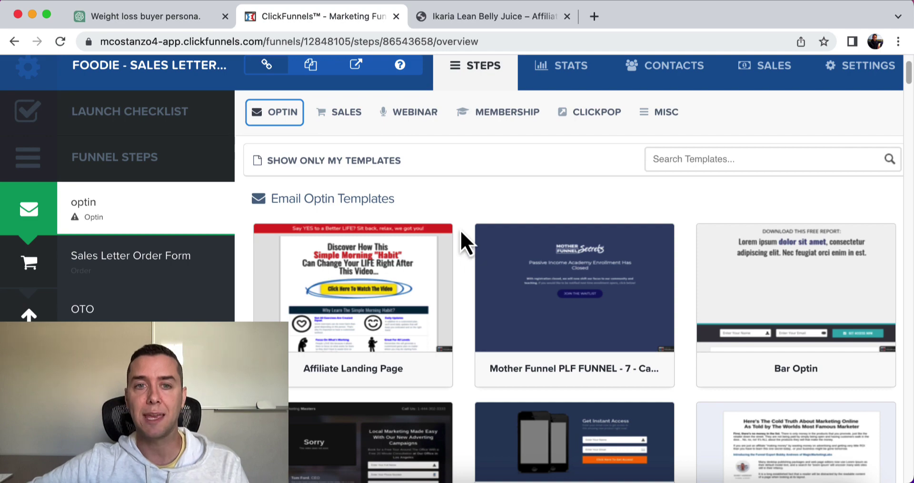
scroll(460, 240, "down", 3)
scroll(459, 276, "down", 5)
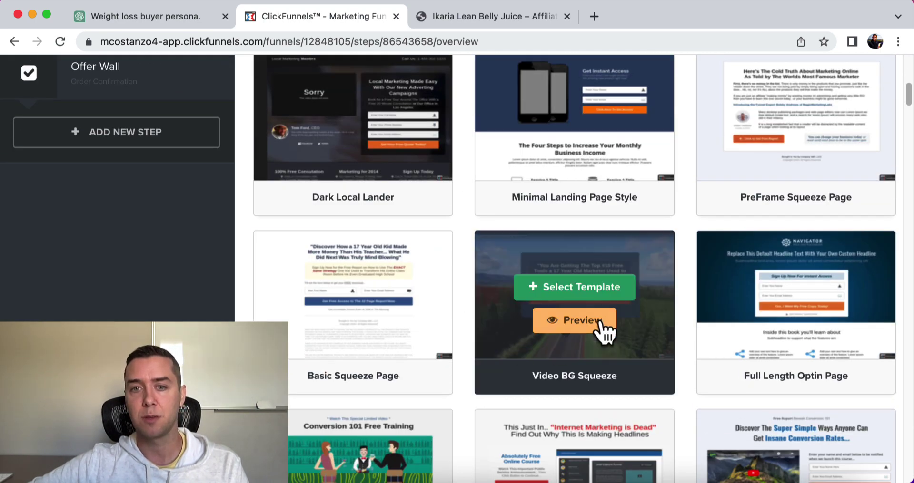
- Use the Video BG Squeeze template for the optin page, then view the Ikaria affiliates page
scroll(604, 321, "down", 1)
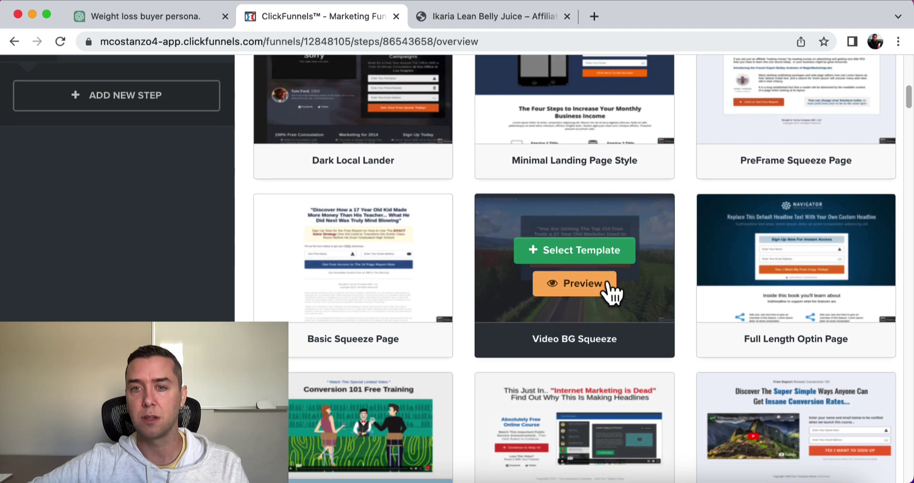
left_click(590, 254)
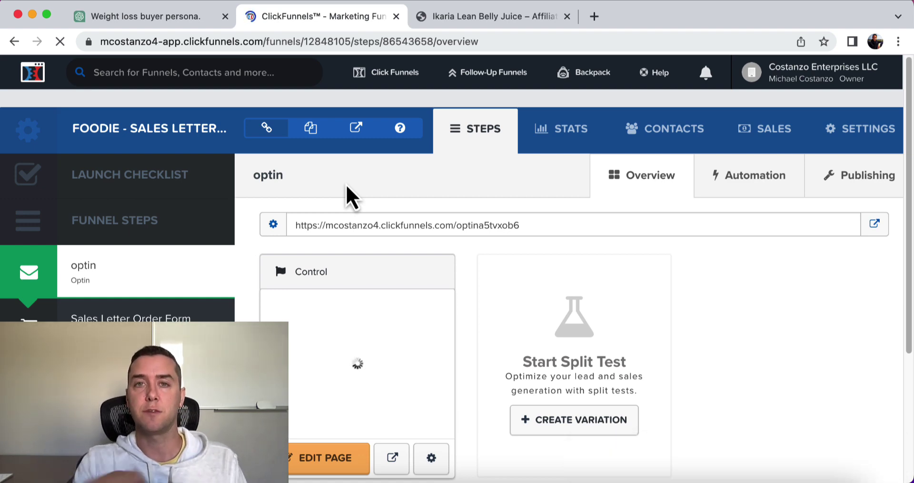
left_click(449, 24)
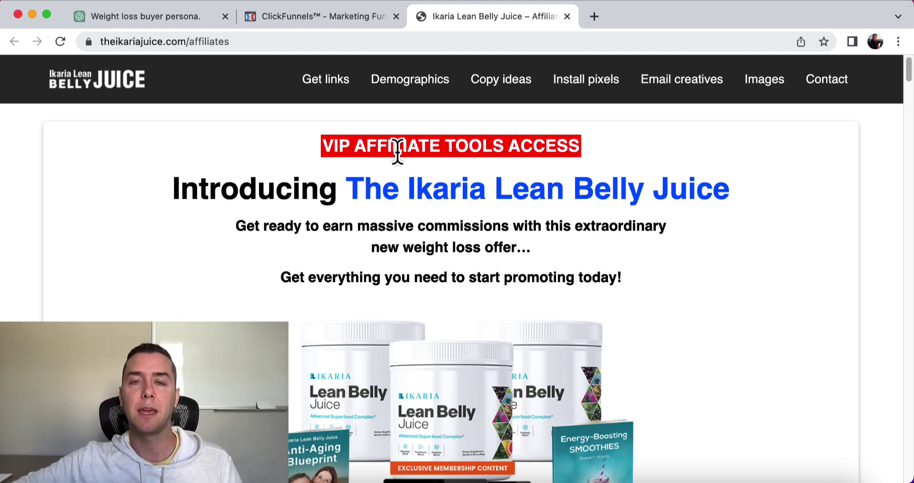
- Open the Video BG Squeeze optin page's Control variation in the ClickFunnels page editor
left_click(295, 17)
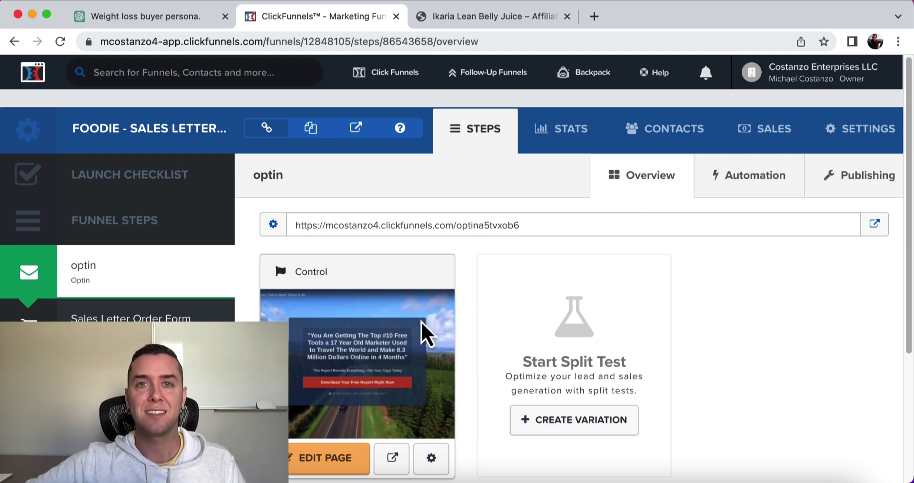
left_click(306, 458)
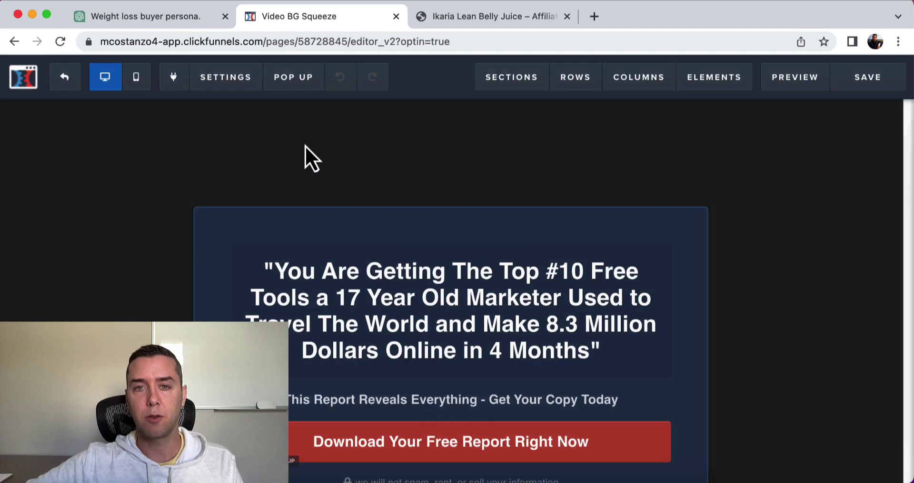
- Write a prompt requesting an optin headline and subheadline for a metabolism-boosting, fat-burning video
left_click(153, 19)
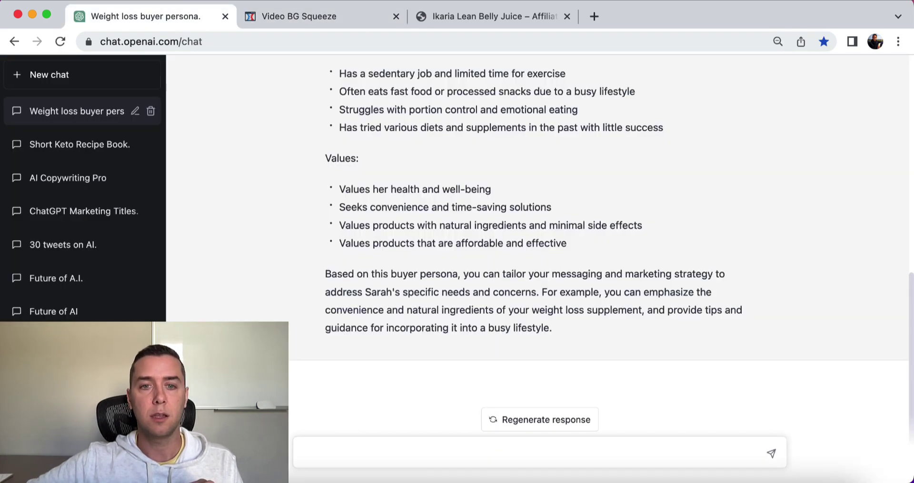
left_click(359, 454)
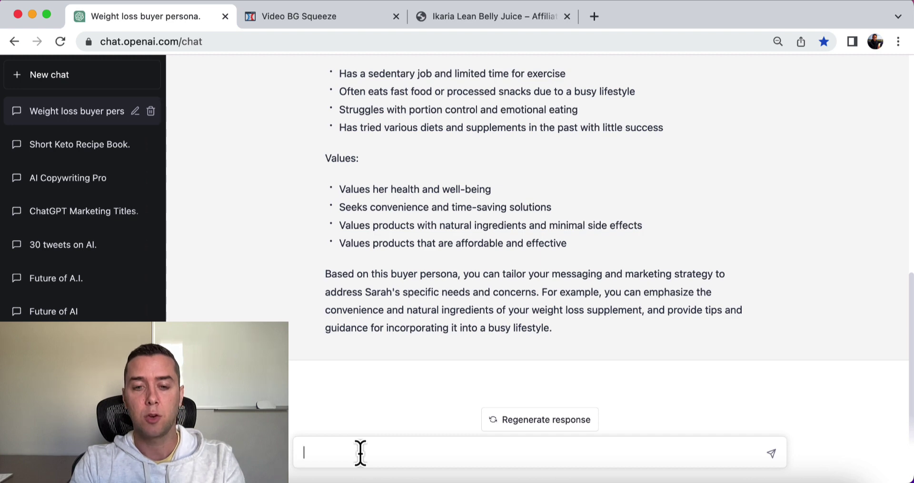
type("create a headline fo")
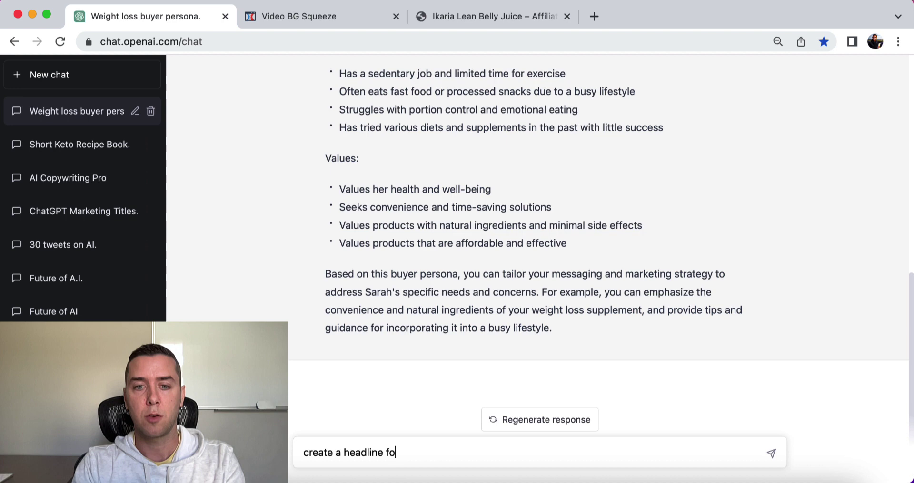
key("BackSpace")
key("BackSpace")
type("nd suhe")
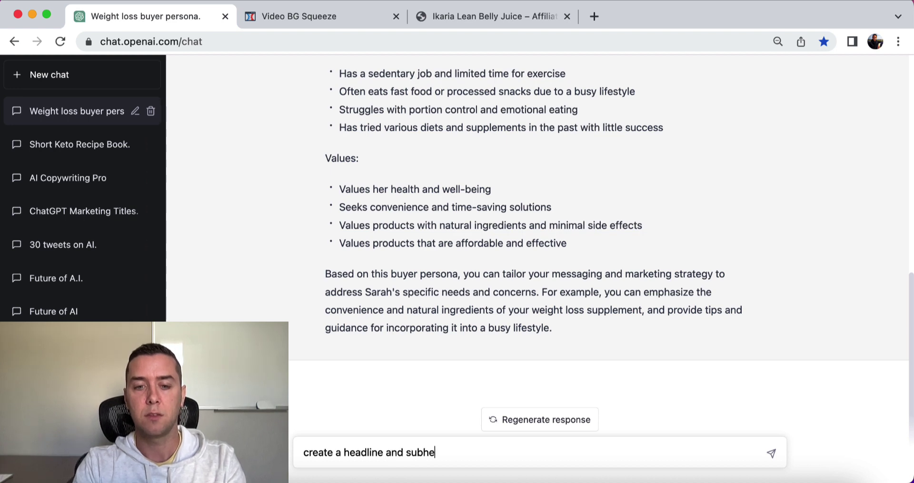
type("ne for an email ")
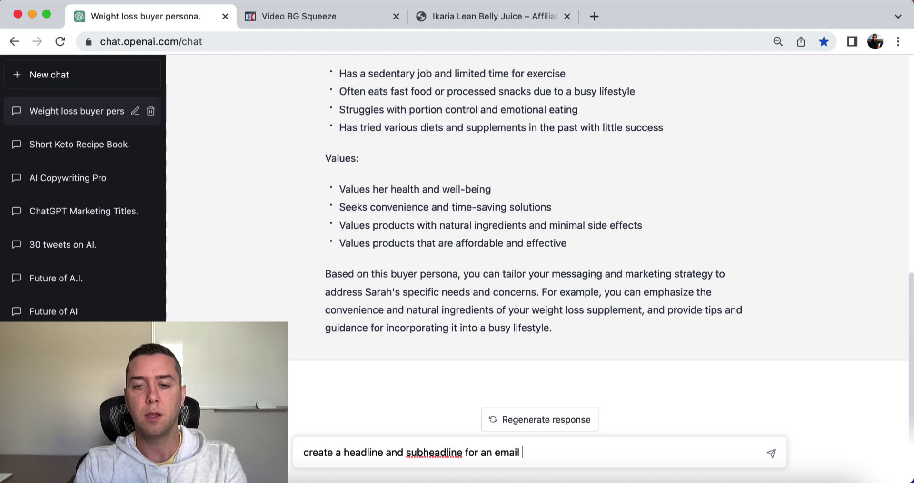
type("optin page that sh")
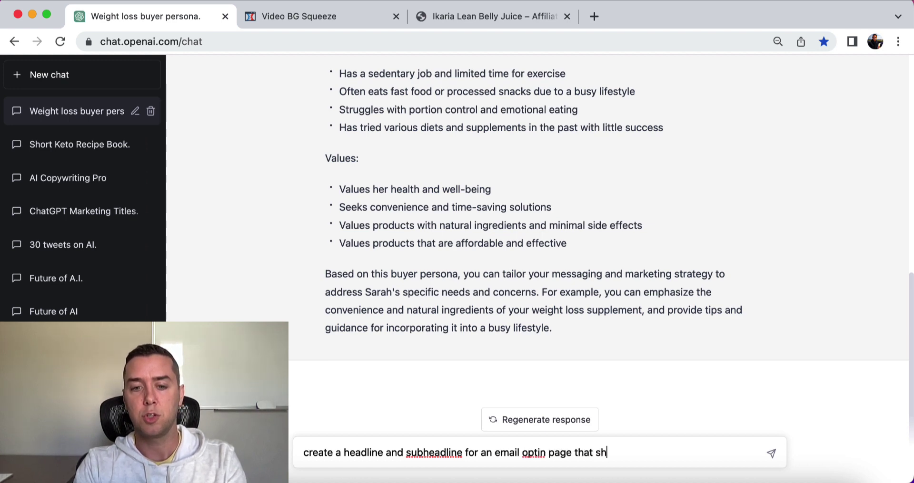
type("ows")
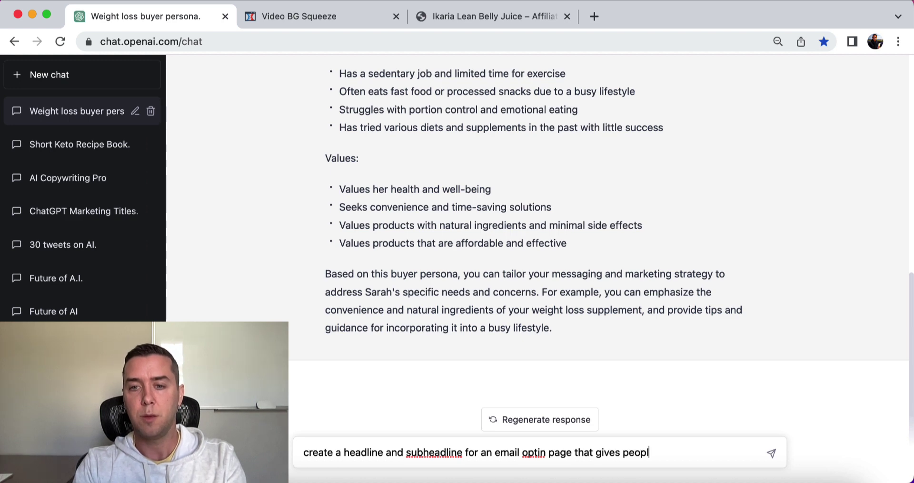
type("deo")
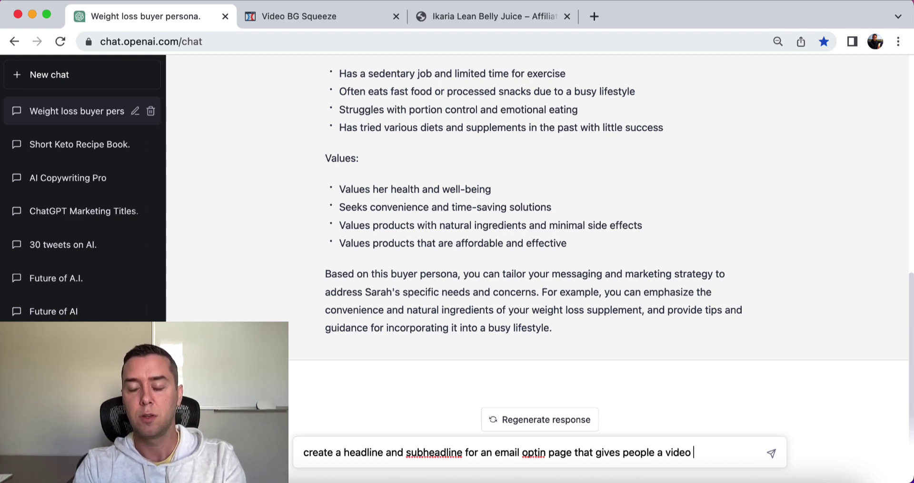
type(" to learn ho")
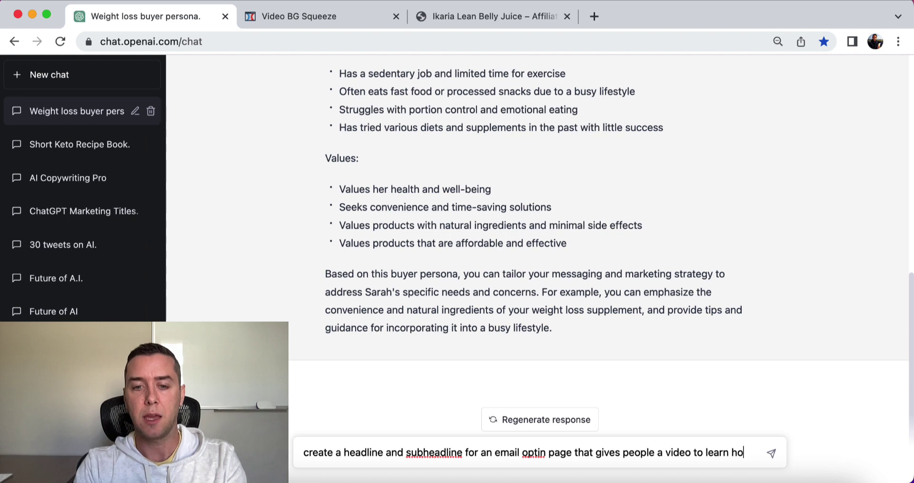
type("w to boost their ")
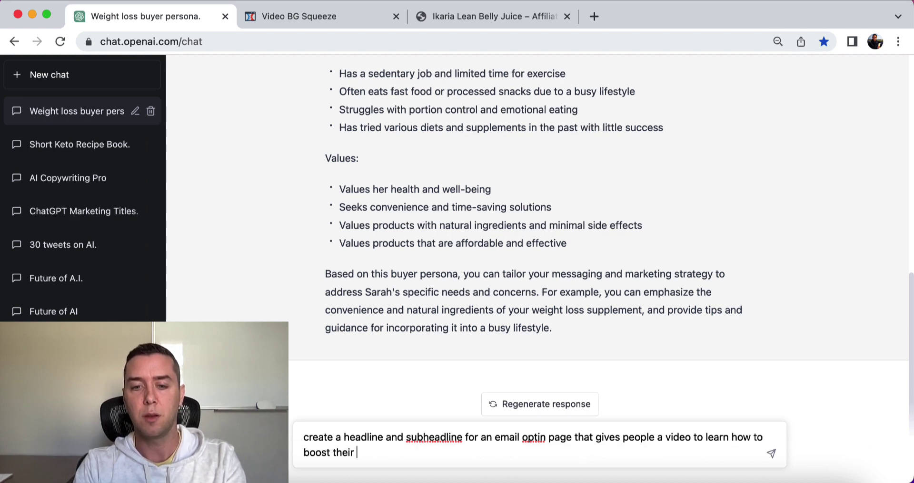
type("metabolism and")
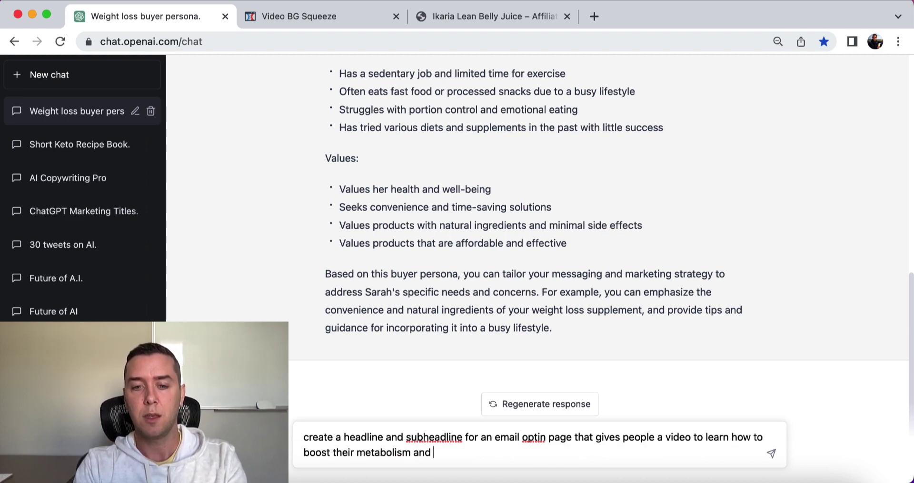
type(" burn fat")
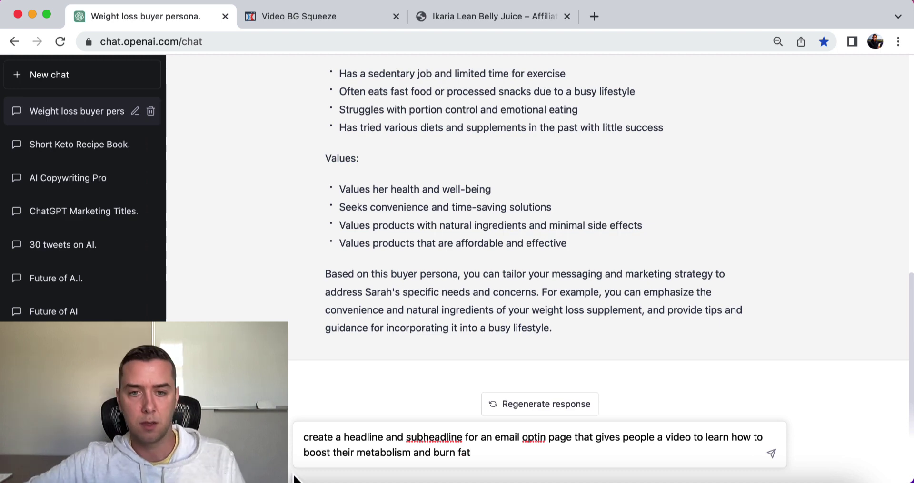
right_click(458, 440)
left_click(417, 435)
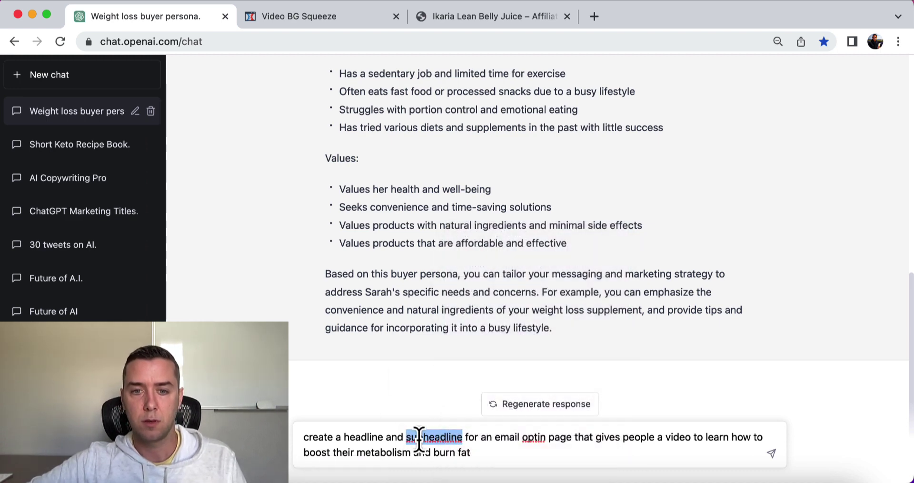
- Send the prompt and copy the headline 'Discover the Secret to Boosting Your Metabolism and Burning Fat Fast'
key("Return")
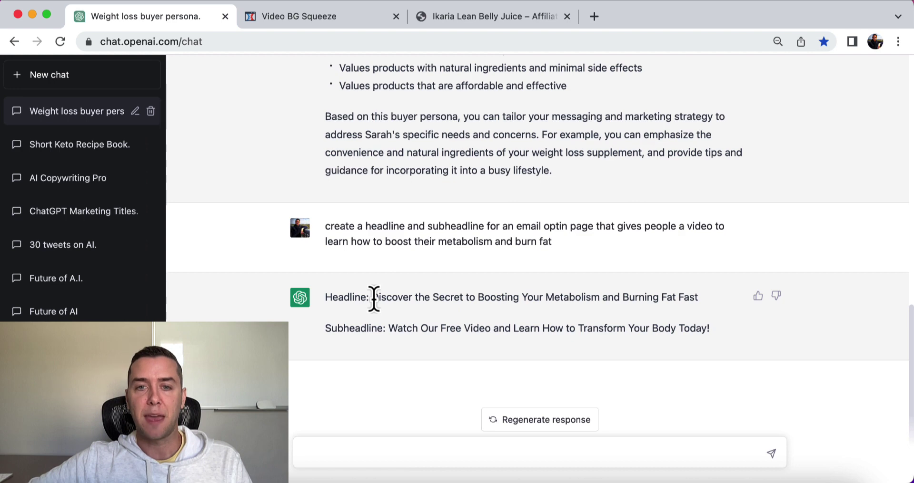
left_click_drag(373, 297, 698, 298)
key("super+c")
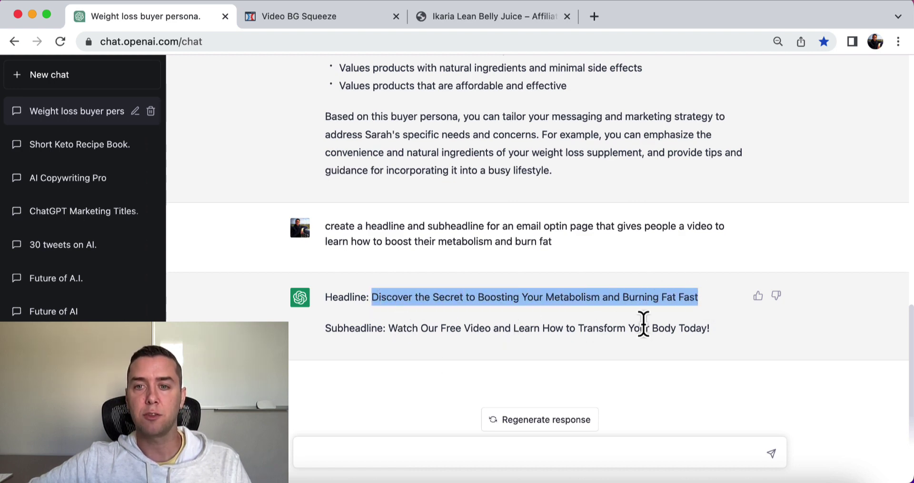
- Paste ChatGPT's headline and free-video subheadline over the optin page's existing headline and subheadline
left_click(308, 24)
triple_click(454, 295)
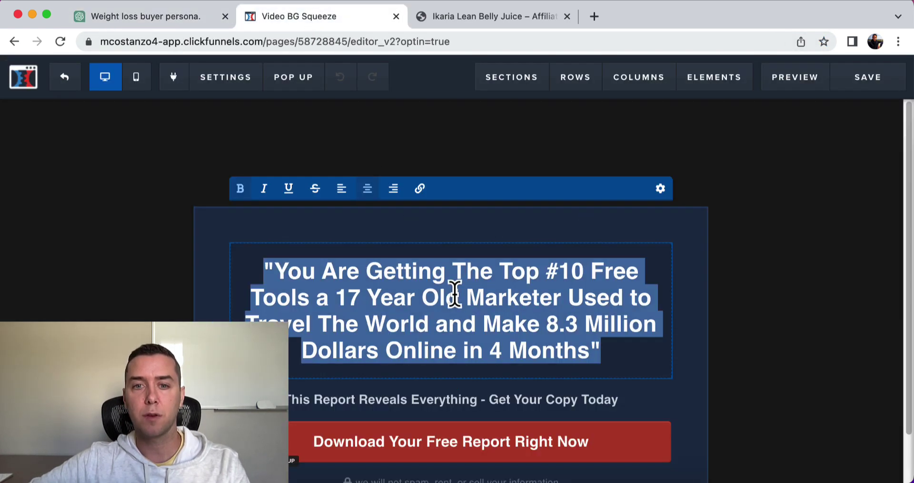
key("super+v")
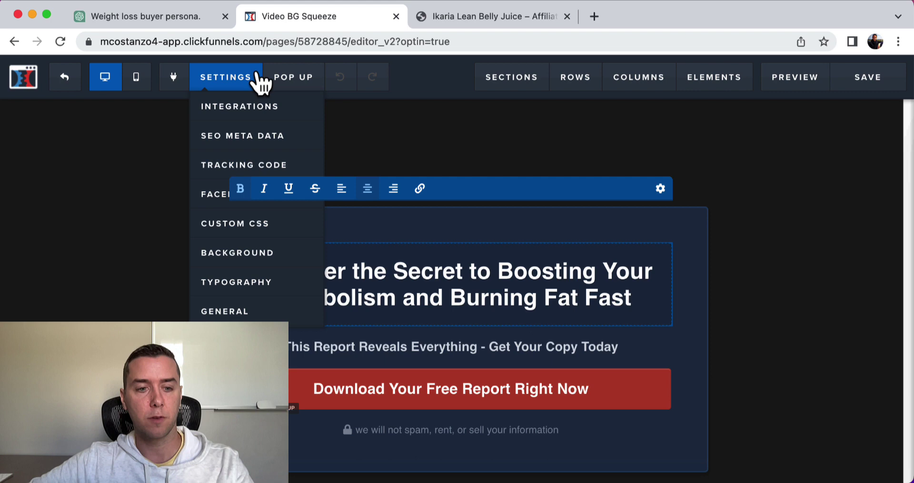
left_click(157, 16)
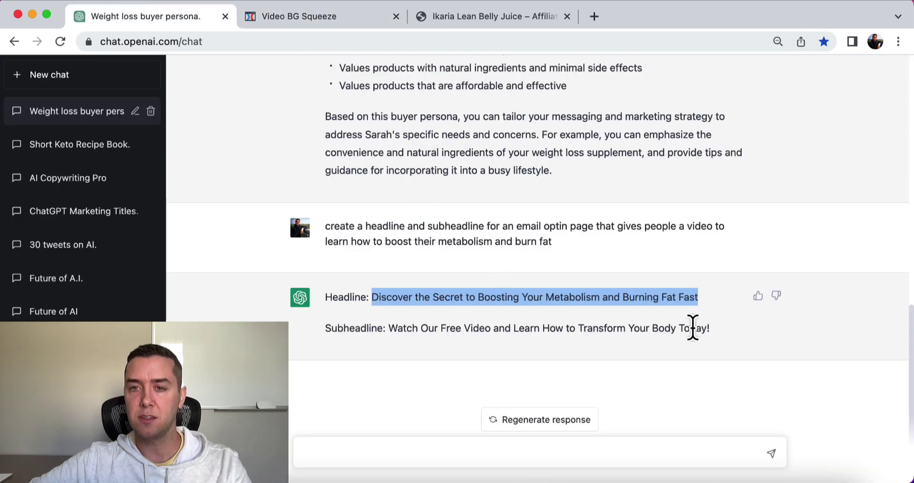
left_click_drag(725, 333, 388, 328)
key("ctrl+c")
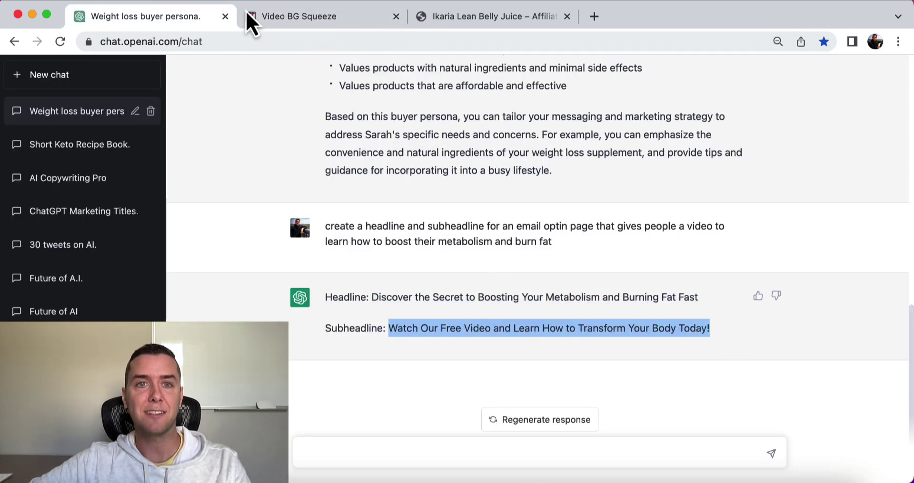
left_click(283, 17)
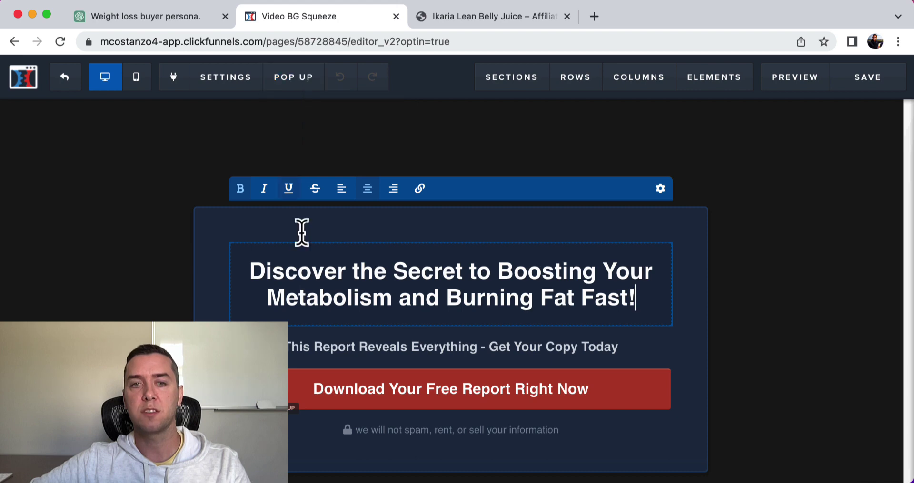
triple_click(385, 352)
key("ctrl+v")
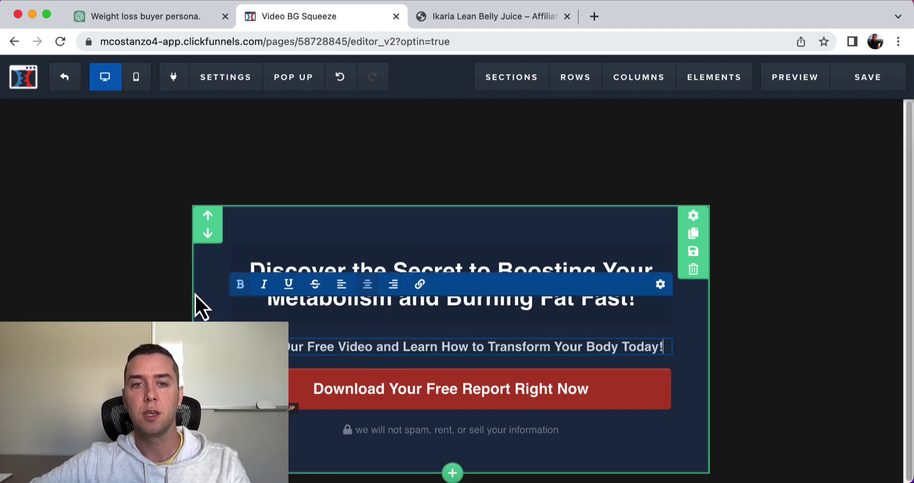
- Reduce the optin area's top margin to 20
left_click(195, 295)
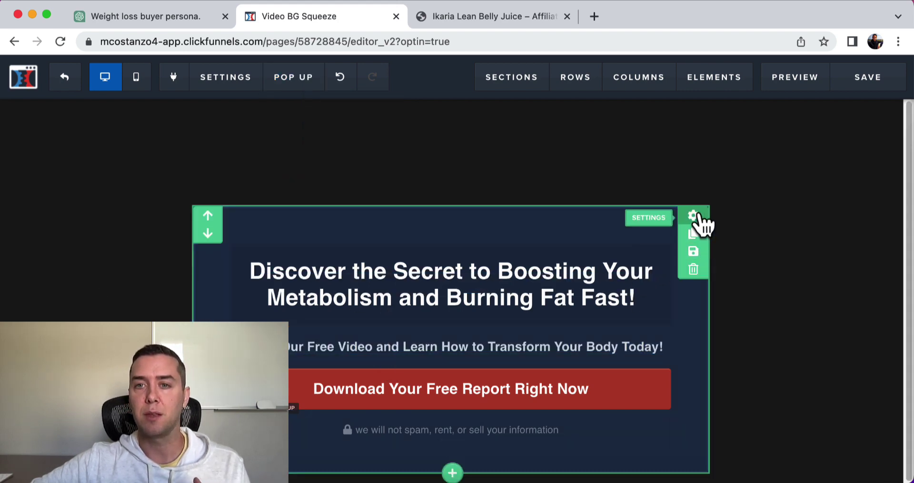
left_click(698, 217)
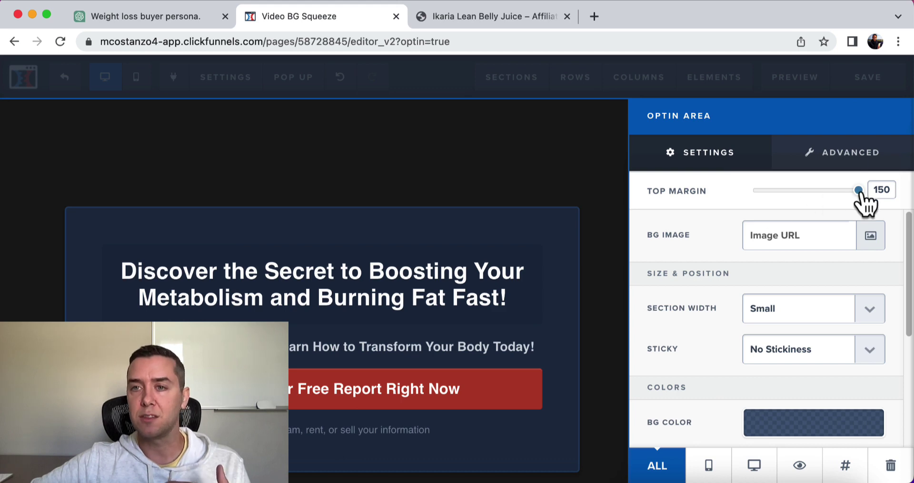
left_click_drag(859, 191, 774, 193)
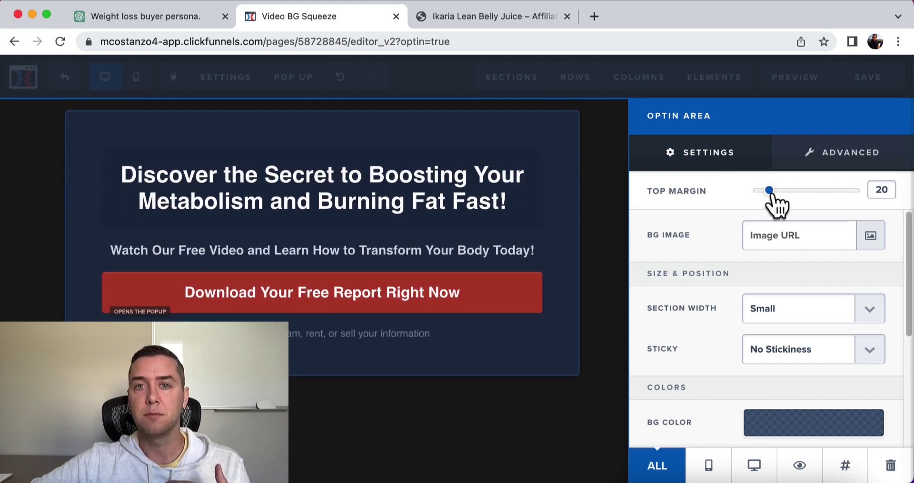
left_click(557, 206)
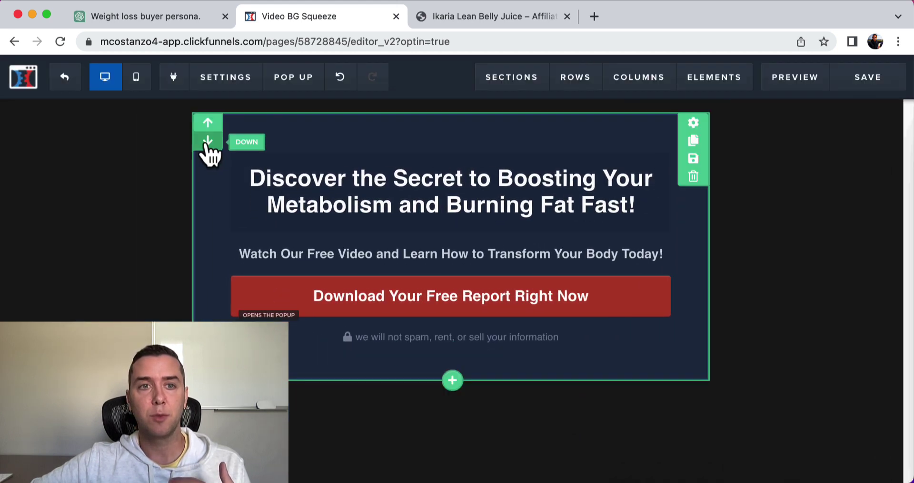
- Change the sign-up button text to 'Watch The Free Video Now', keeping its Open the Pop Up action
left_click(320, 300)
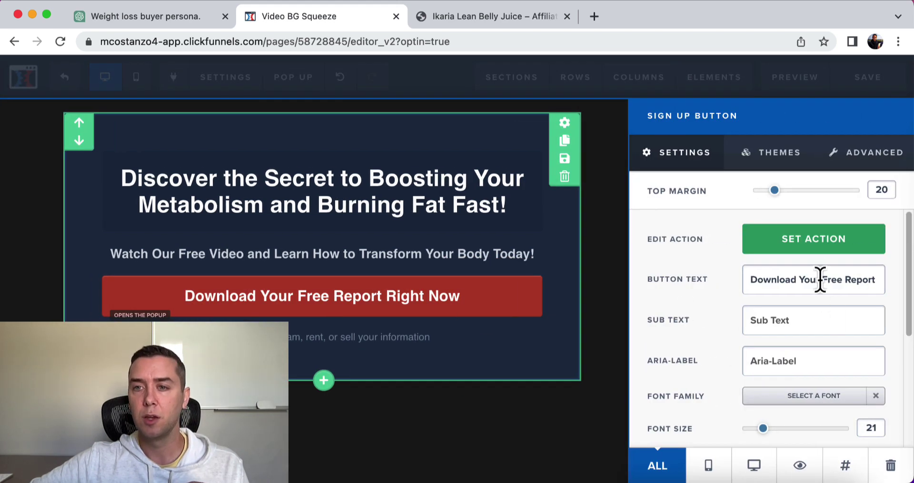
left_click_drag(822, 279, 836, 281)
triple_click(836, 281)
type("Watch")
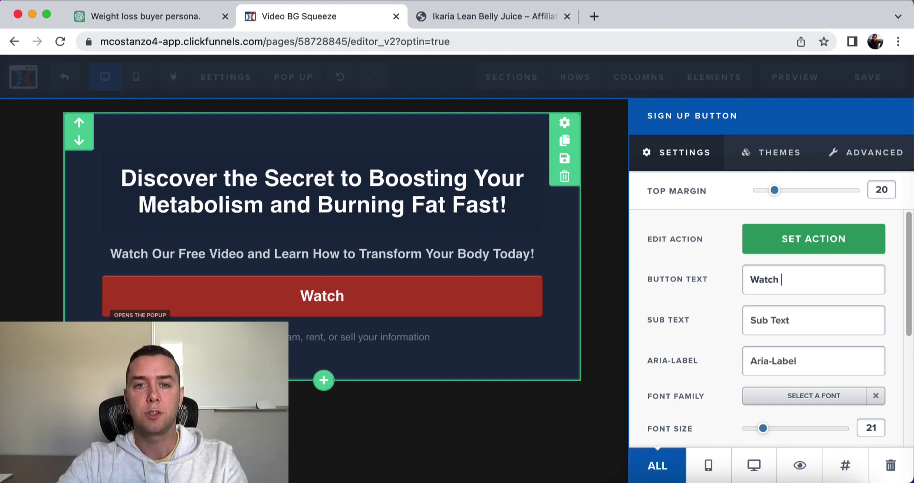
type(" The Free Video")
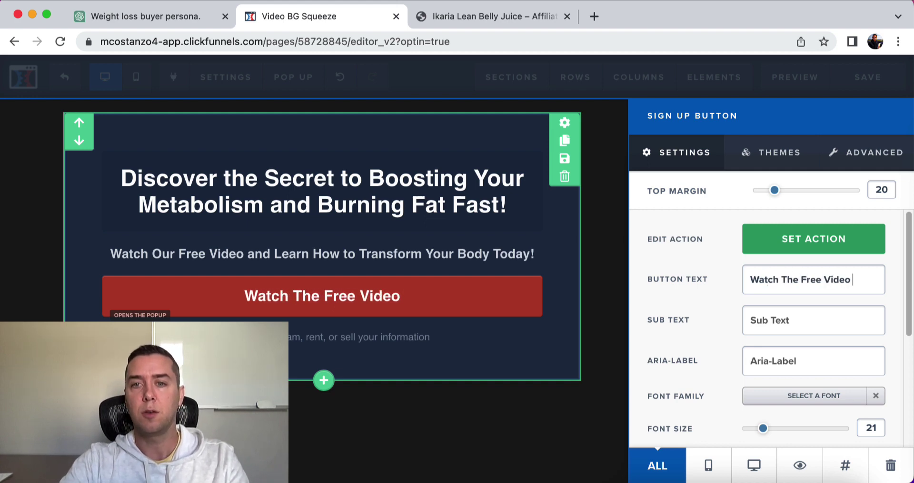
type(" Now")
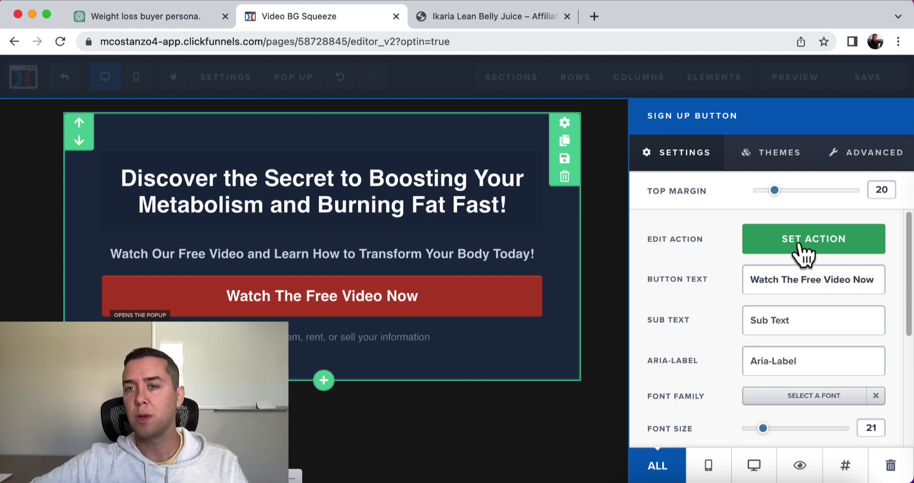
left_click(796, 245)
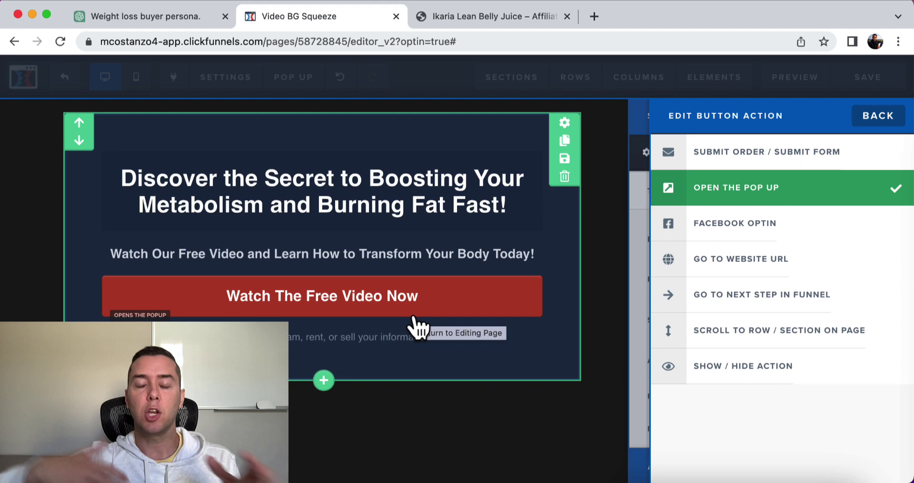
left_click(538, 18)
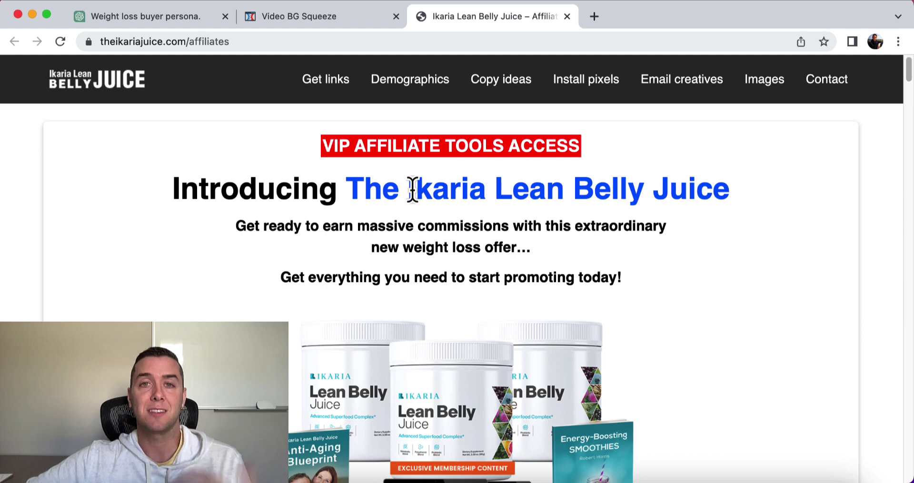
left_click(291, 15)
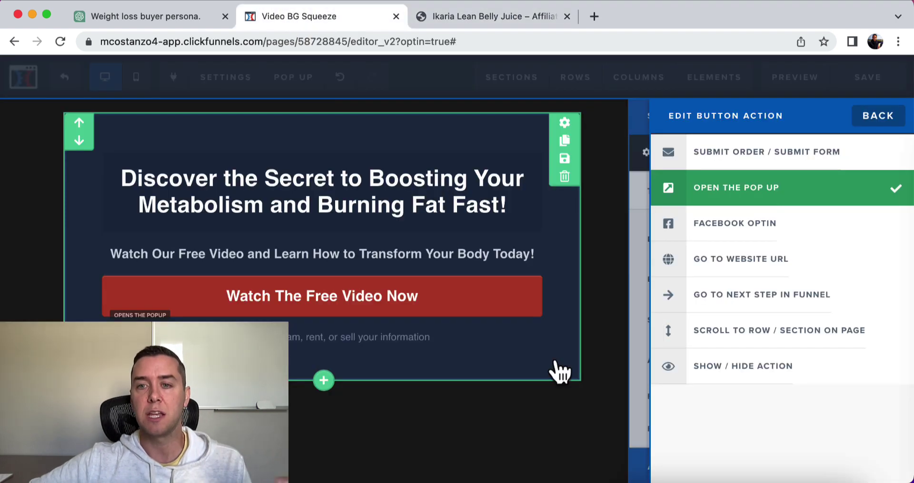
left_click(561, 422)
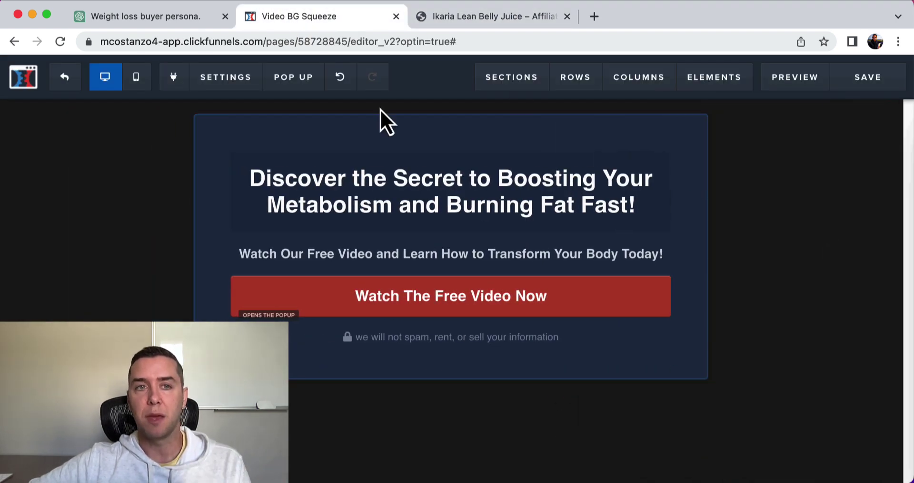
mouse_move(226, 77)
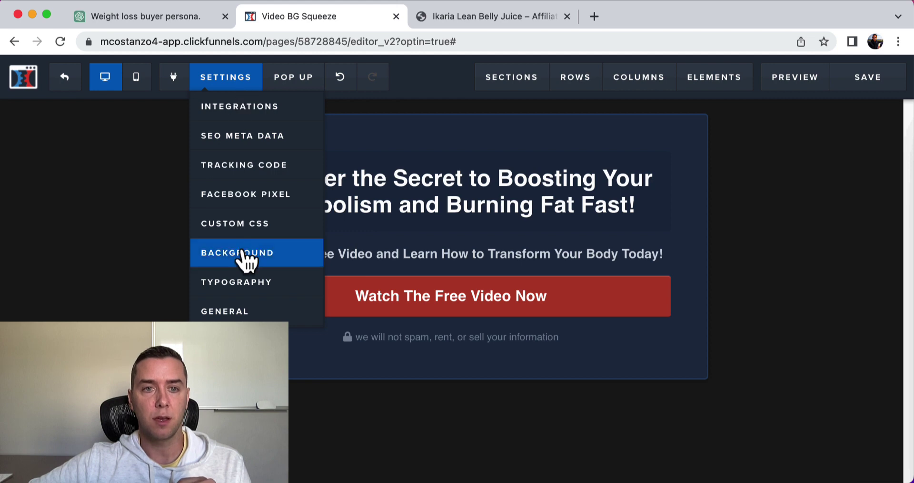
- Delete the background YouTube video link, leave BG Video false, and save the squeeze page
left_click(245, 257)
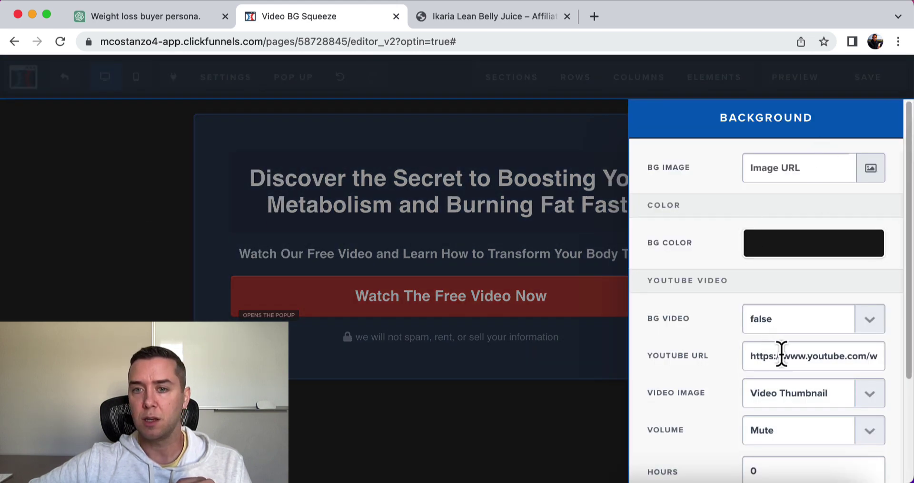
left_click(778, 321)
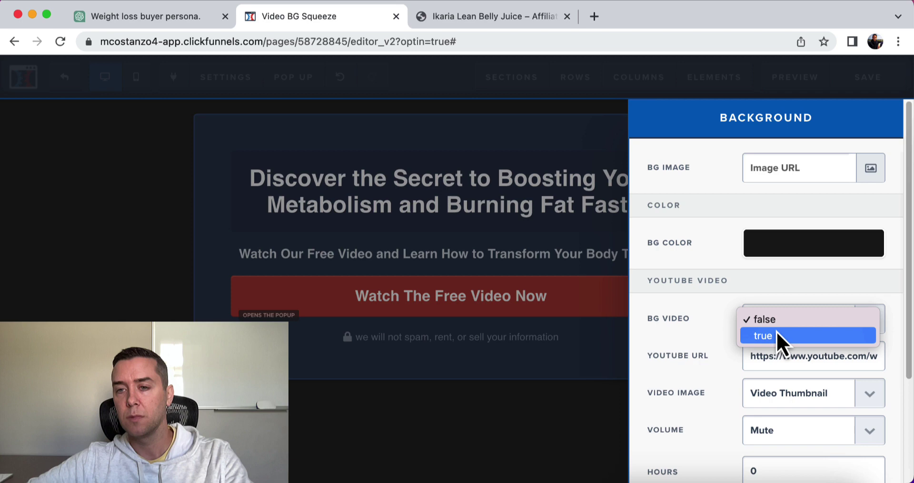
left_click(796, 362)
triple_click(796, 361)
key("BackSpace")
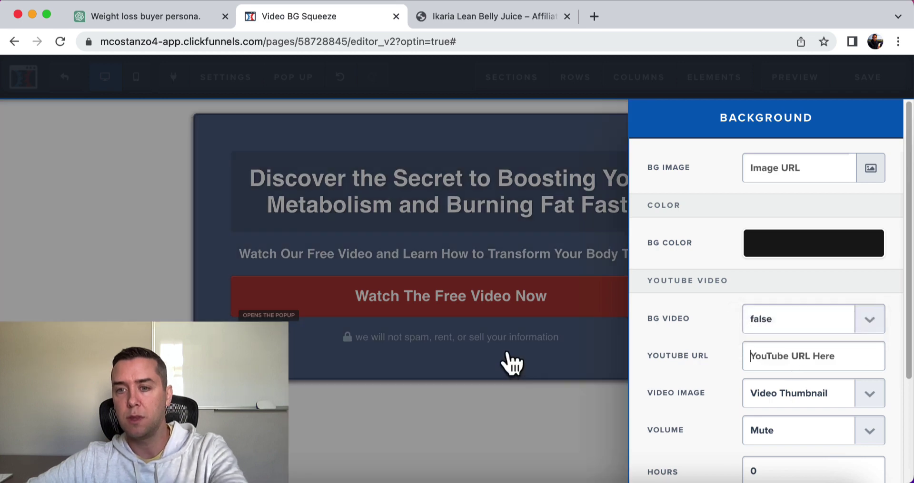
left_click(511, 364)
left_click(884, 82)
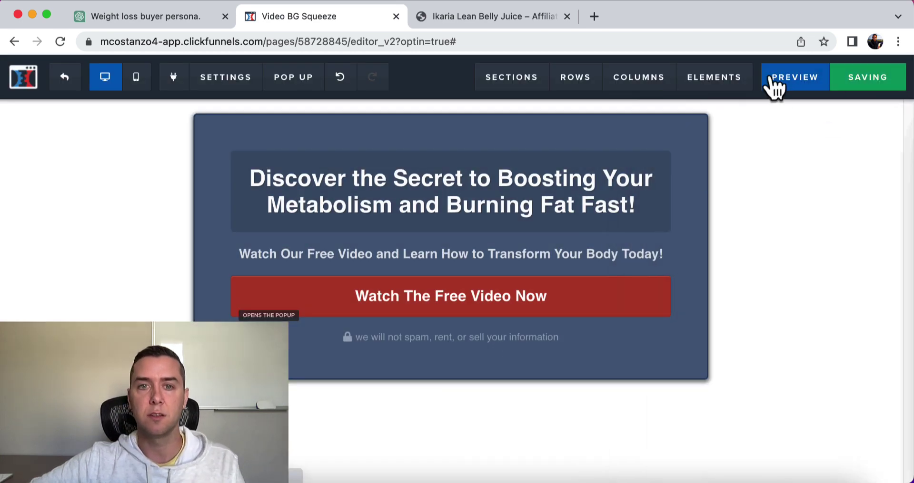
- Preview the squeeze page and test that its button opens the opt-in popup
left_click(797, 78)
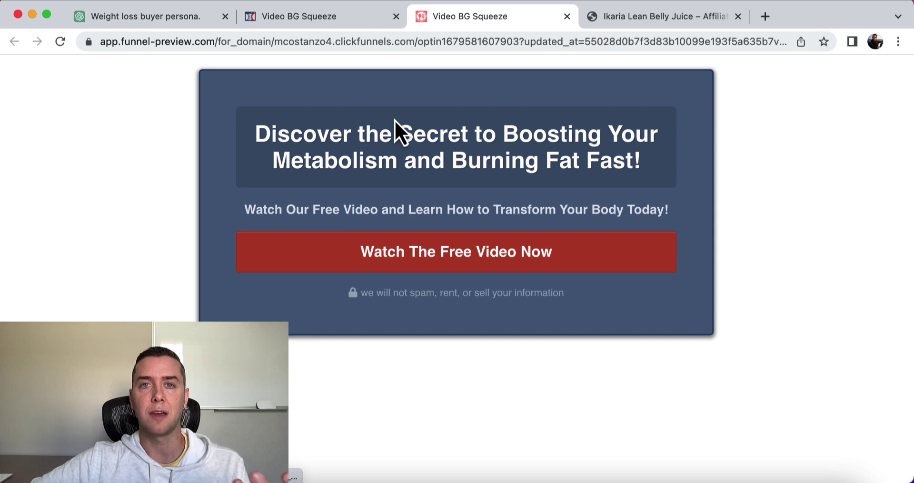
left_click(518, 260)
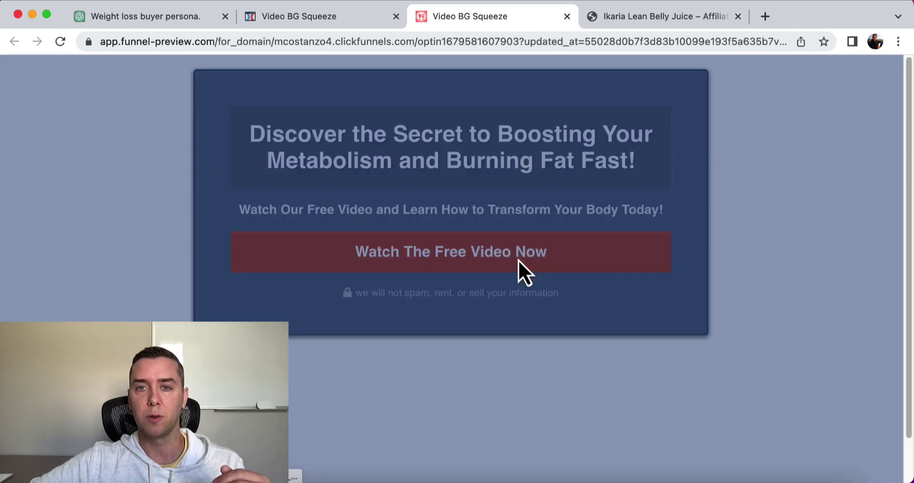
left_click_drag(281, 178, 518, 238)
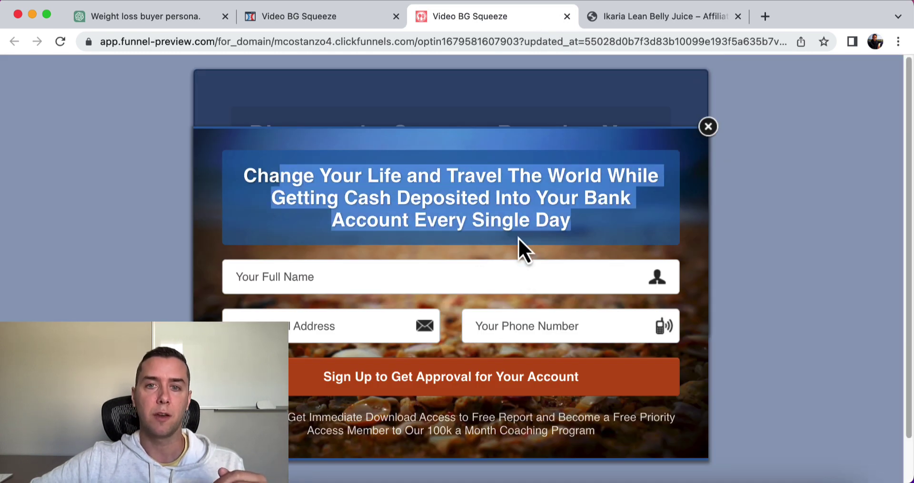
left_click_drag(607, 225, 256, 182)
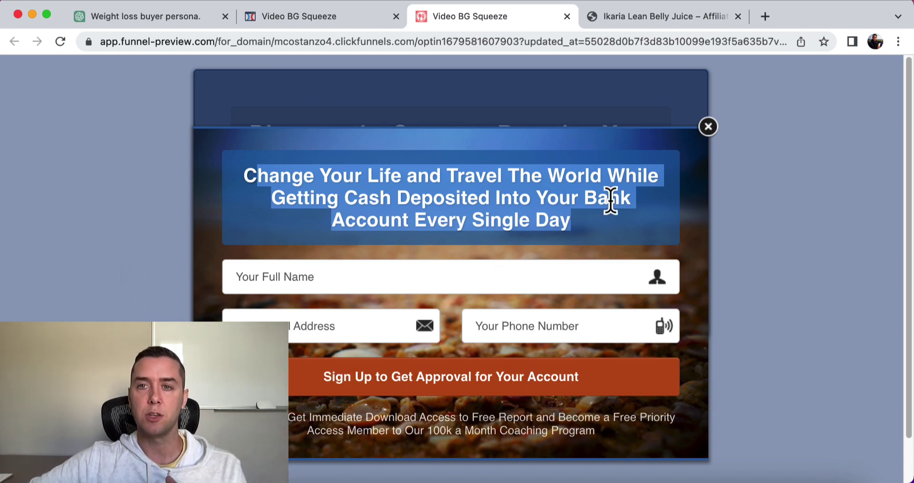
left_click(708, 127)
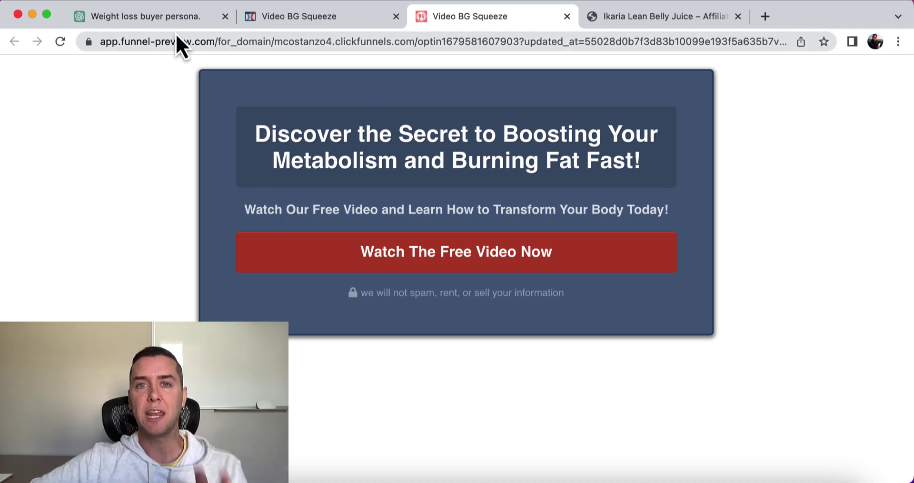
- Go back to the Video BG Squeeze editor tab to resume editing the optin page
left_click(343, 19)
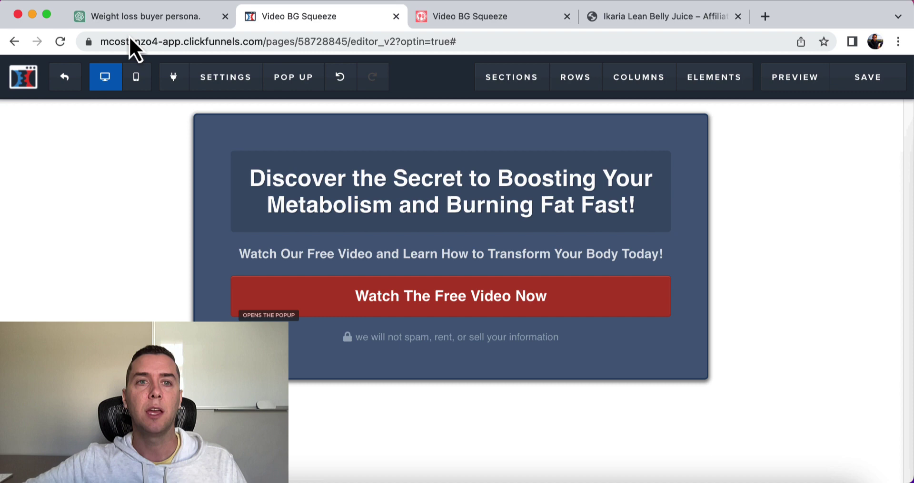
- In the weight loss conversation, request a 3-day welcome email sequence for people who just signed up
left_click(136, 22)
left_click(334, 450)
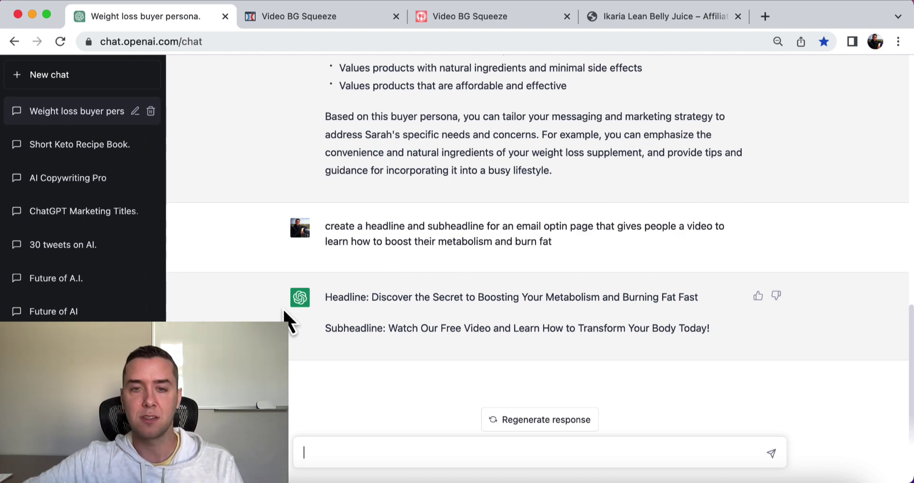
type("wa")
key("BackSpace")
key("BackSpace")
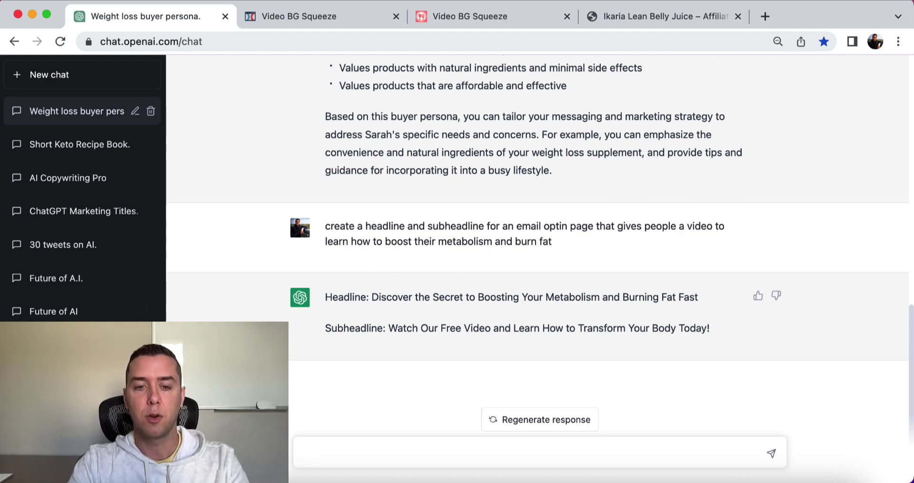
type("da")
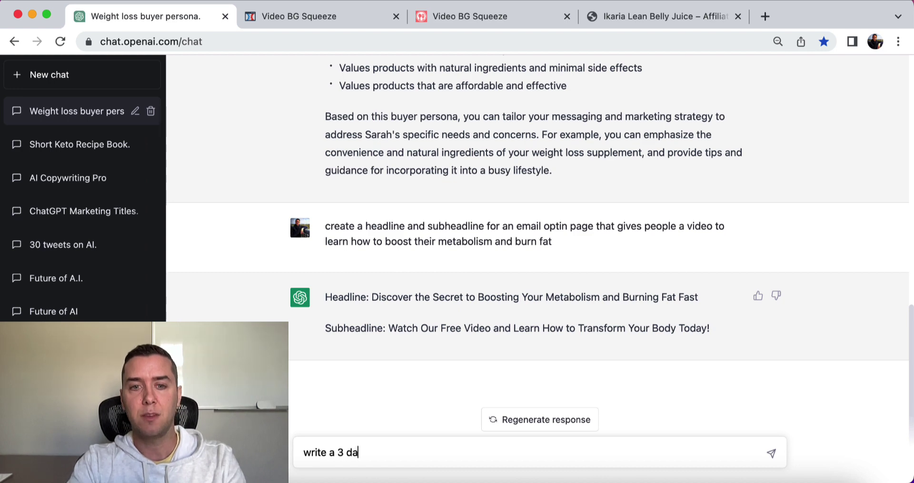
type("y welcom")
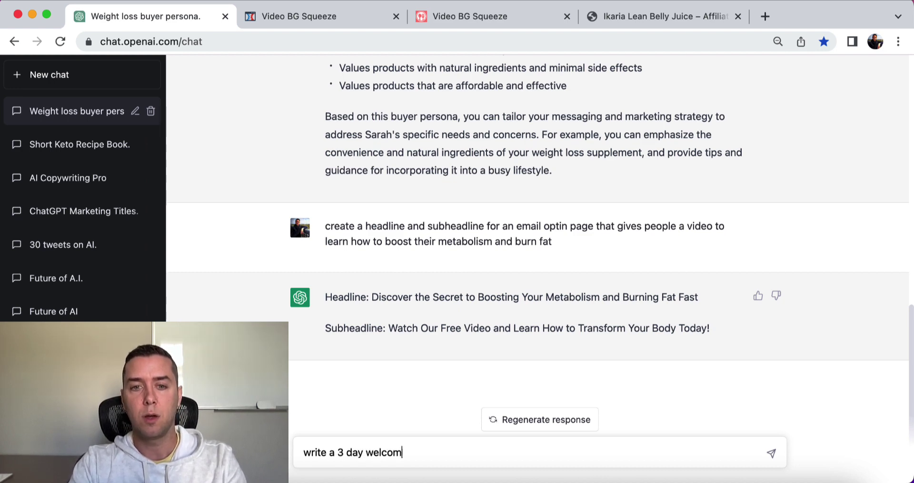
type("e email sequence for my")
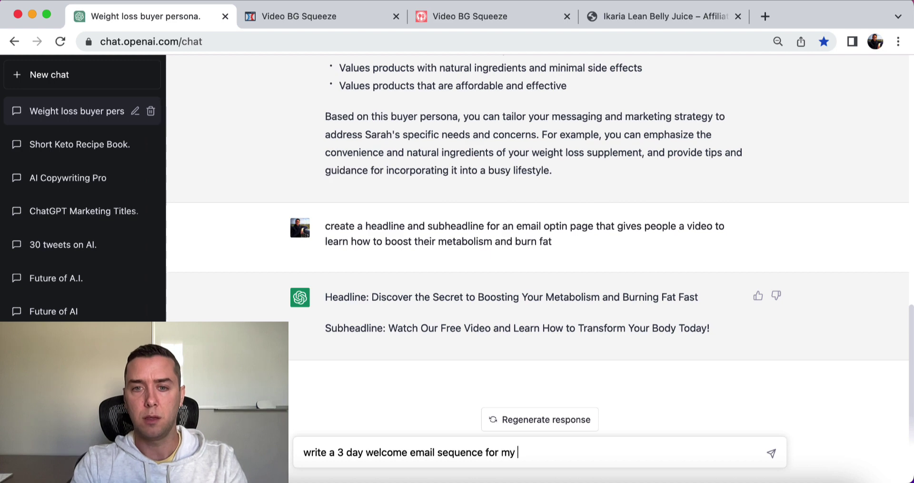
type("busin")
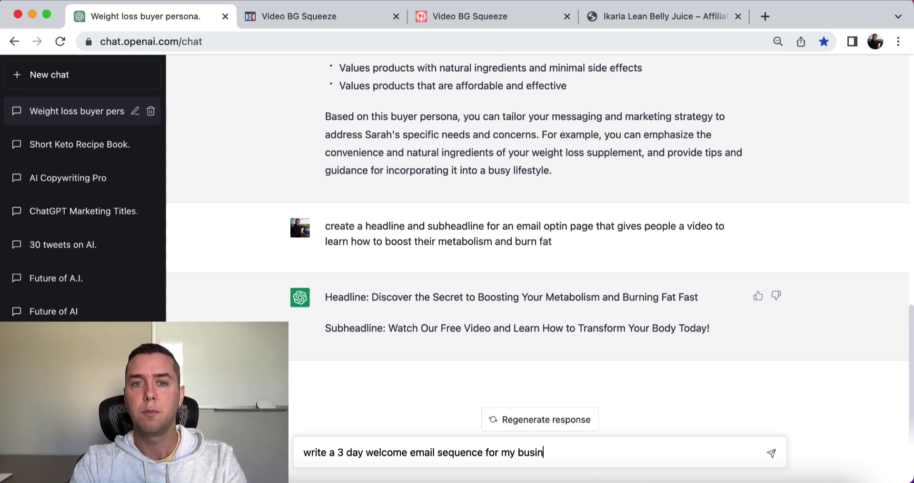
type("ess that")
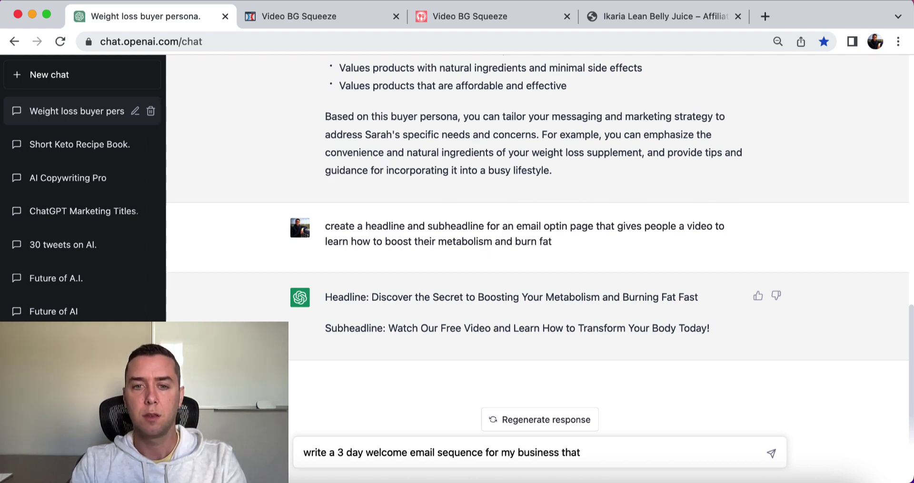
left_click_drag(595, 453, 496, 452)
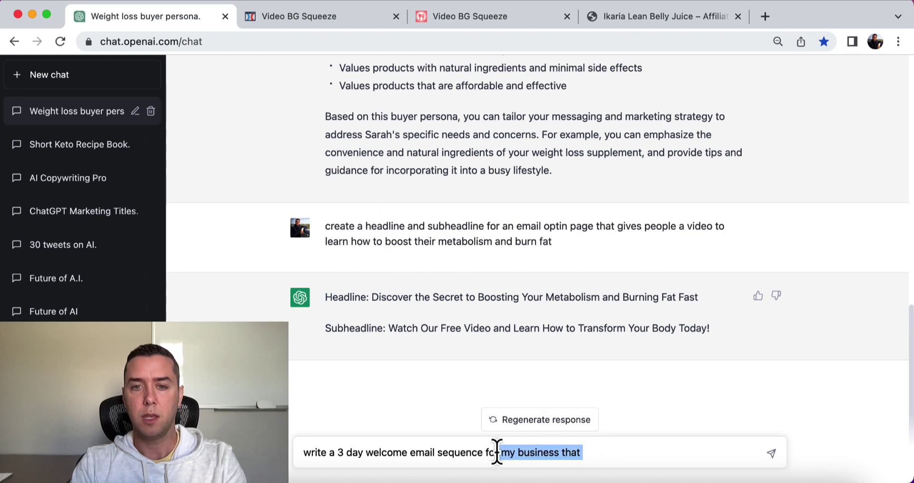
key("BackSpace")
type("su")
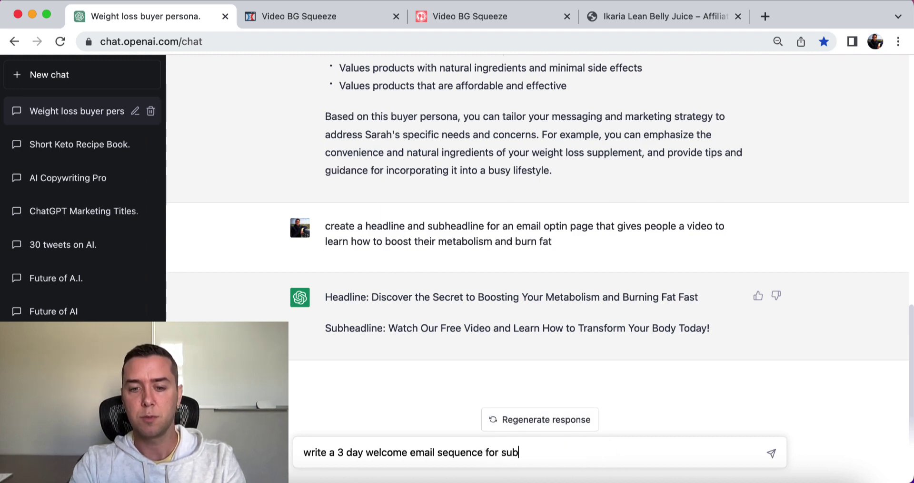
type("scribers tht")
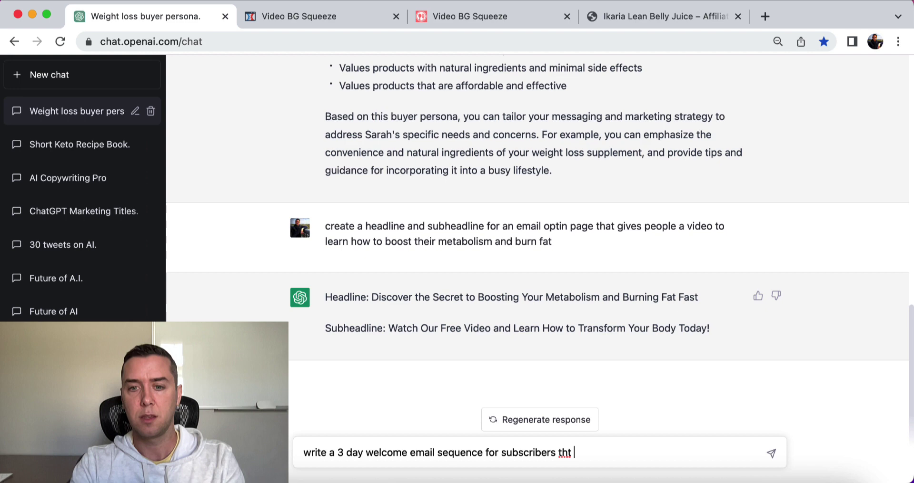
key("BackSpace")
key("BackSpace")
type("hat ju")
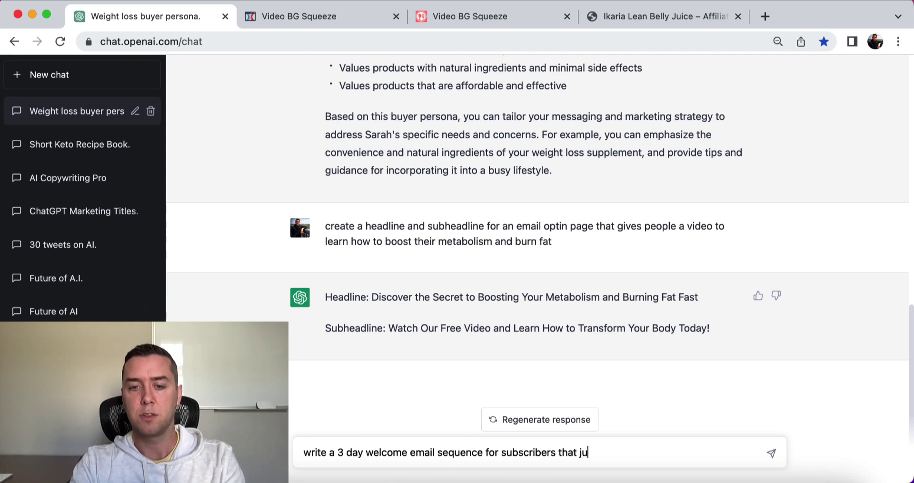
type("st signd")
type("ed u")
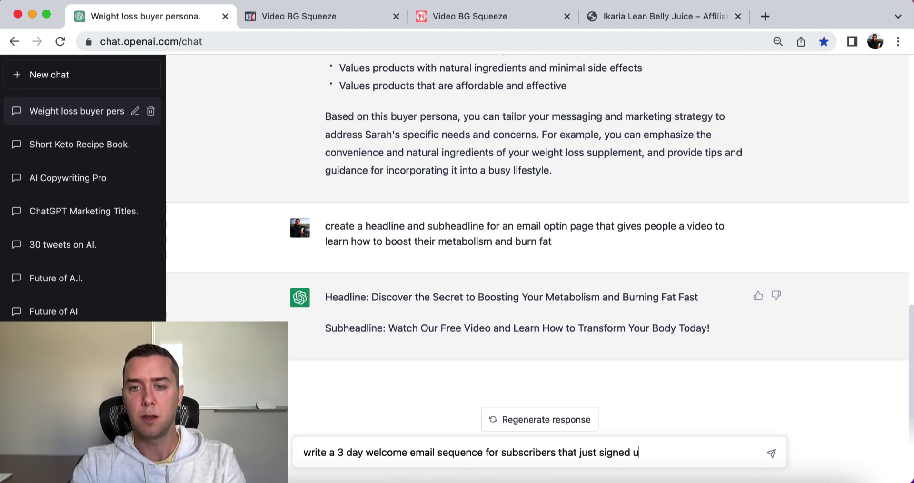
type("p")
key("Return")
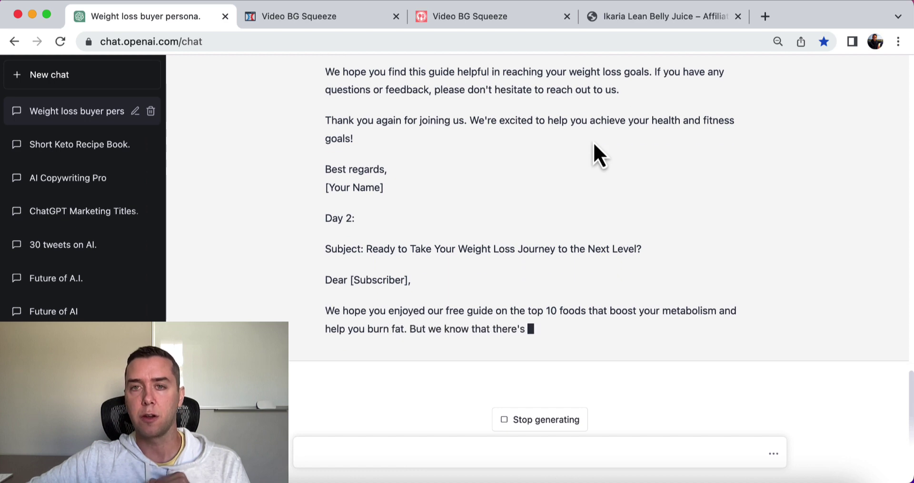
- Scroll up and highlight the Day 1 welcome paragraph
scroll(593, 142, "up", 2)
scroll(592, 142, "up", 3)
left_click_drag(679, 134, 322, 107)
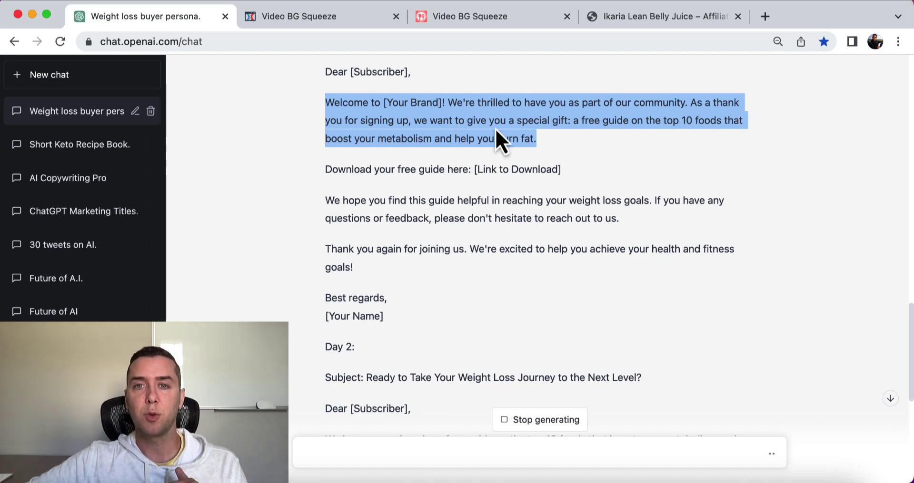
left_click_drag(574, 121, 581, 126)
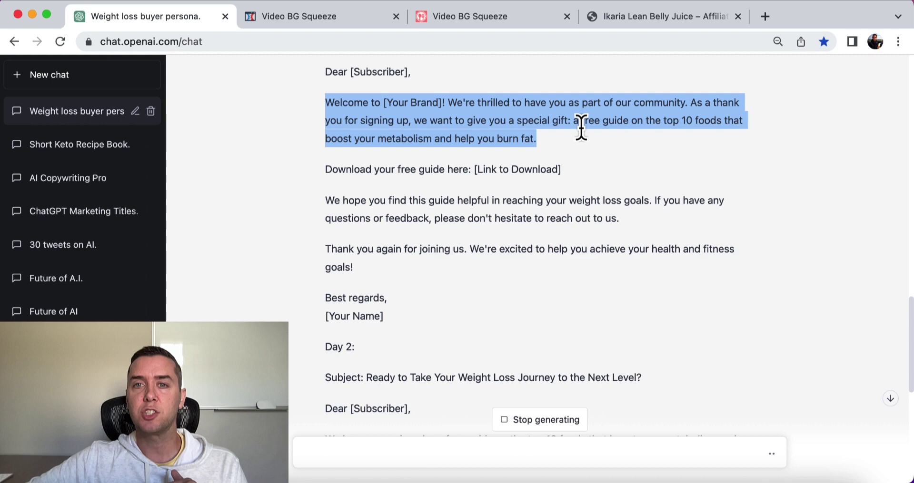
left_click(574, 122)
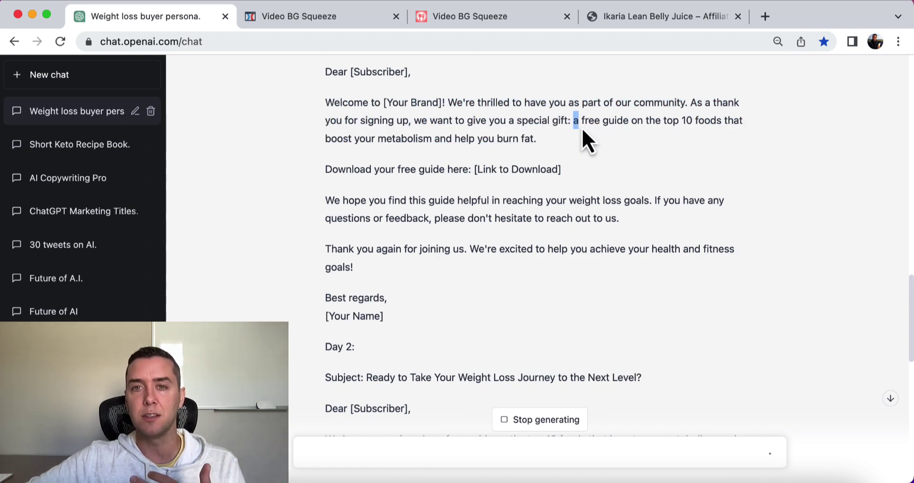
- Highlight Day 1's free guide offer sentence and its download link line
left_click_drag(582, 130, 587, 138)
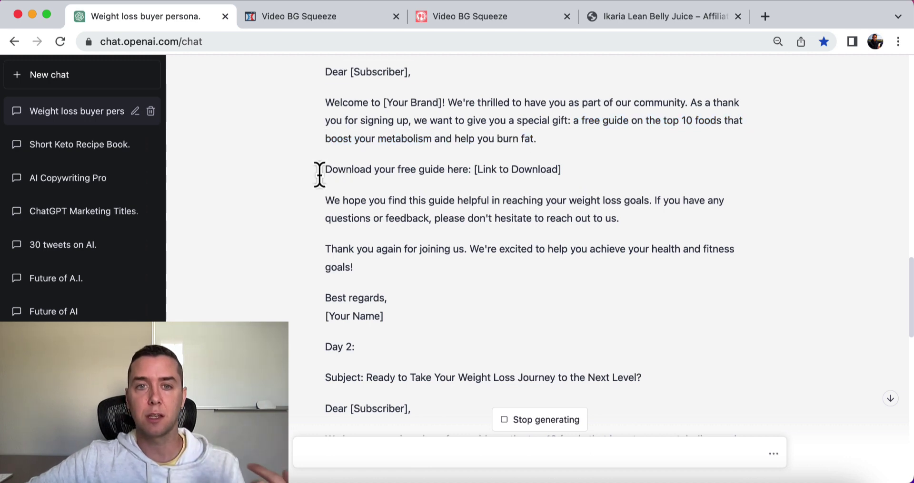
left_click_drag(320, 171, 422, 169)
left_click(371, 180)
left_click_drag(319, 171, 509, 177)
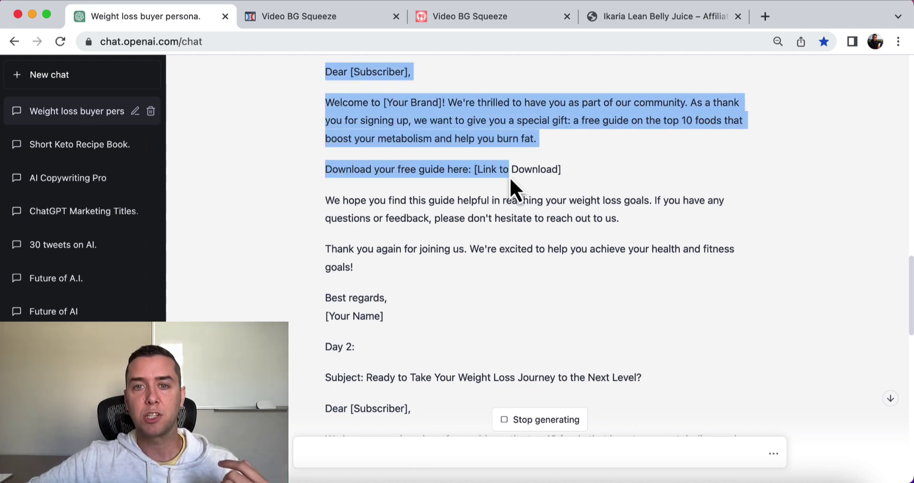
left_click_drag(572, 171, 327, 169)
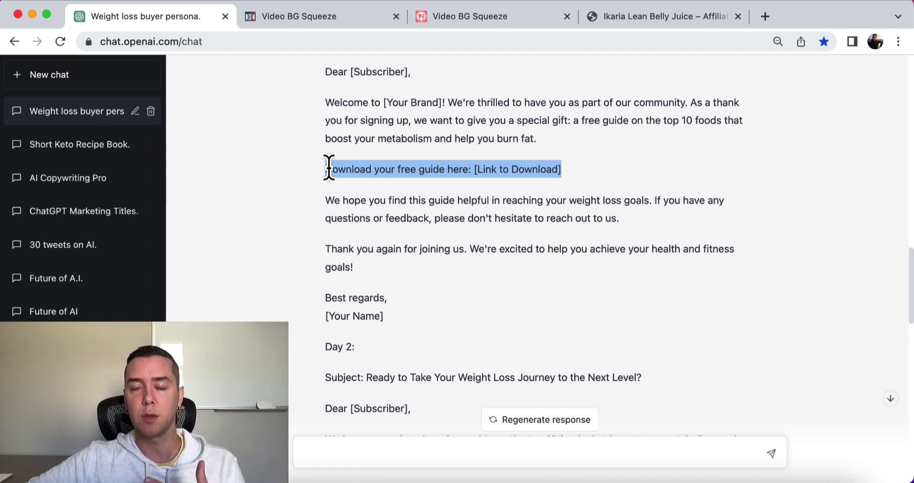
- Highlight Day 2's subject line, free guide mention and program invitation paragraph
scroll(360, 245, "down", 3)
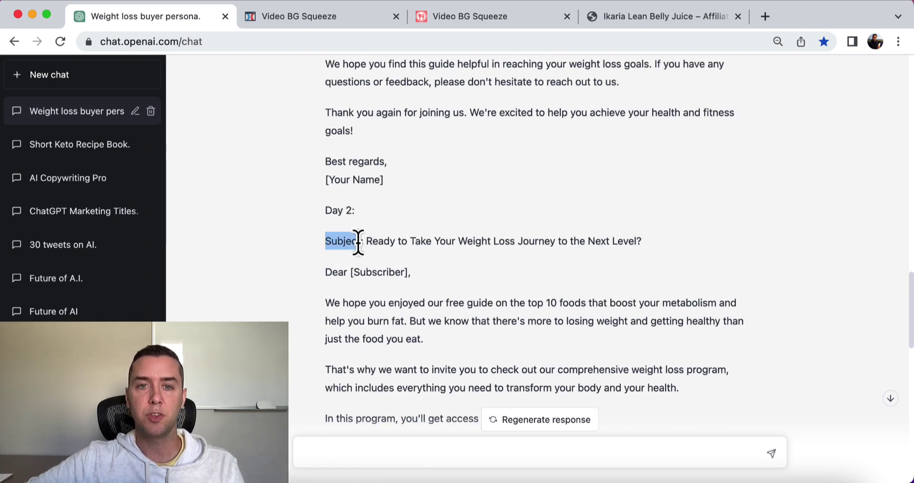
triple_click(360, 241)
scroll(275, 274, "down", 1)
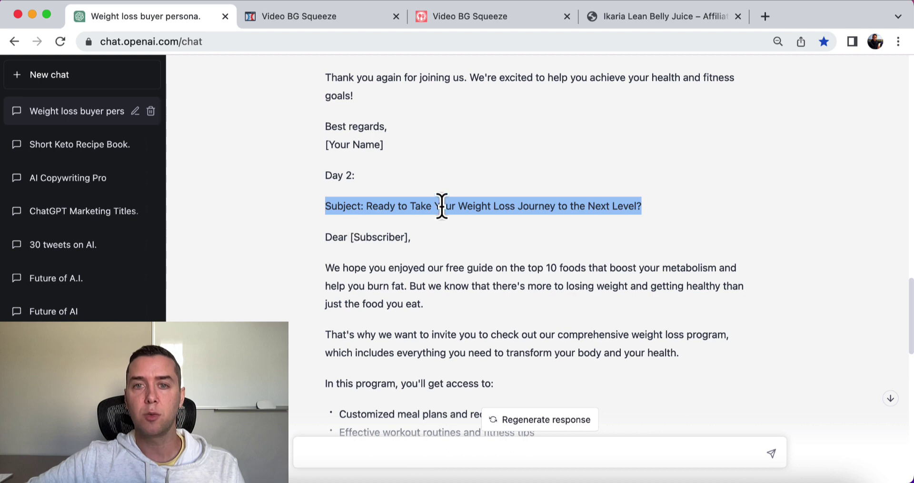
scroll(429, 210, "down", 3)
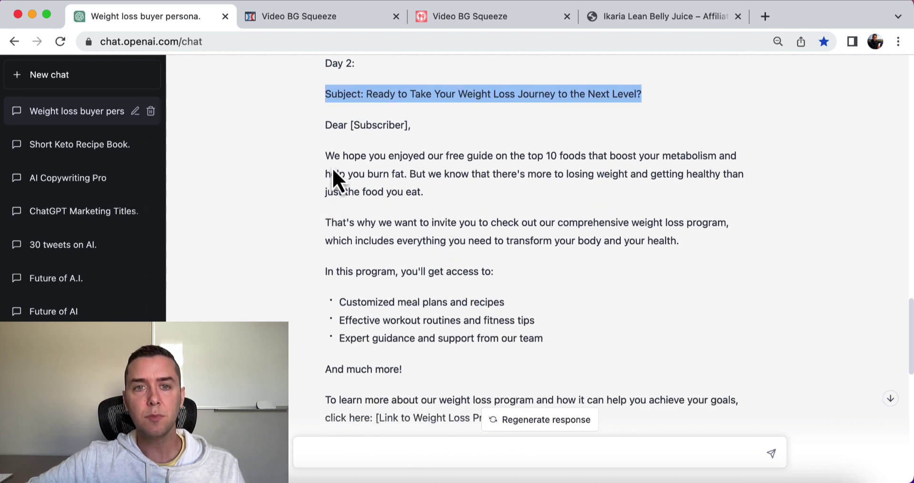
left_click_drag(445, 156, 598, 156)
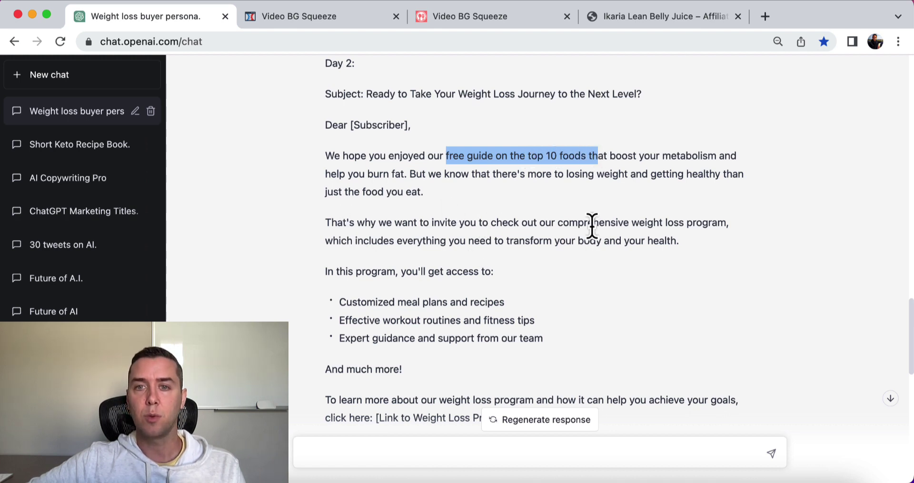
triple_click(358, 225)
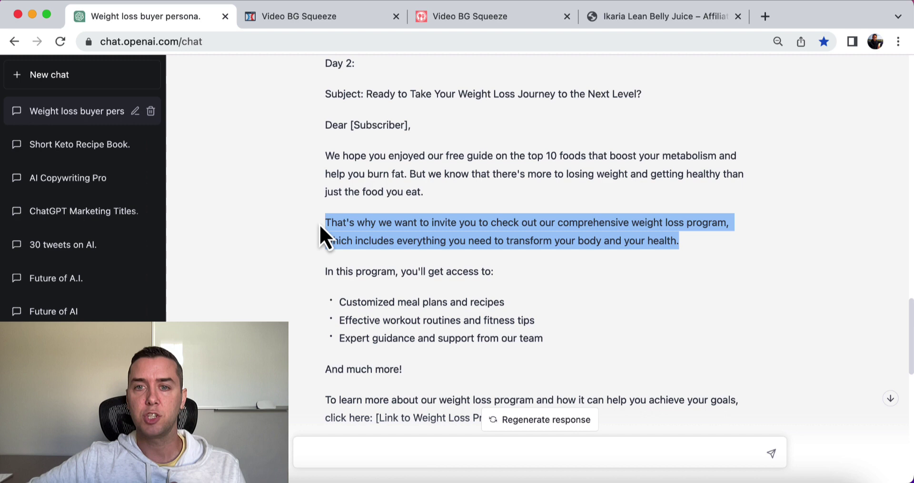
- Scroll down to Day 3 and highlight its subject line
scroll(319, 225, "down", 3)
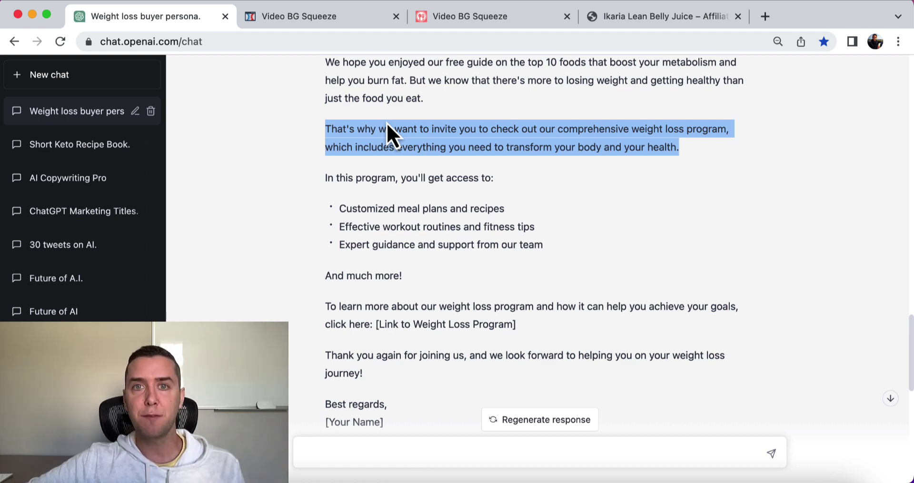
scroll(392, 206, "down", 4)
scroll(379, 237, "down", 2)
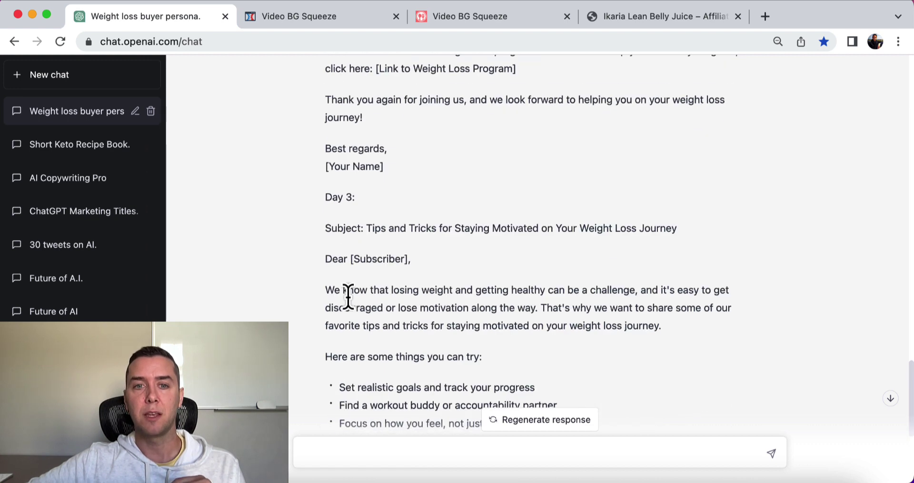
left_click_drag(374, 202, 687, 209)
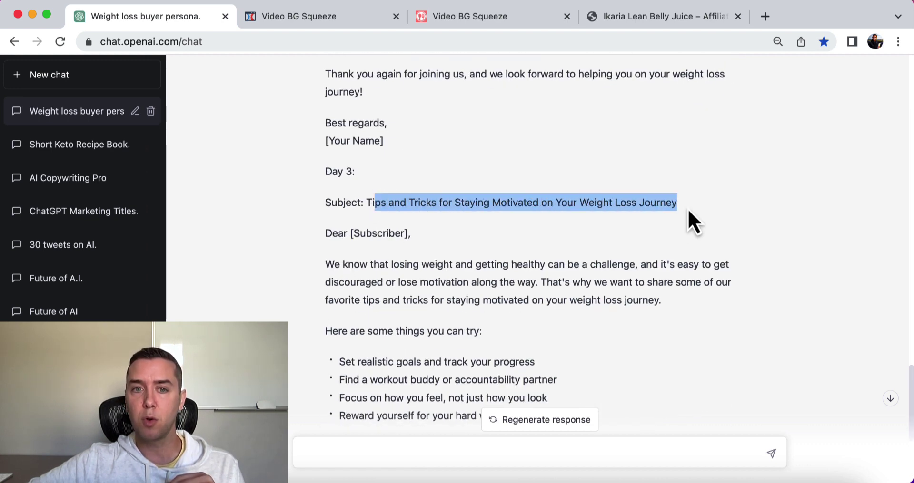
scroll(353, 250, "down", 2)
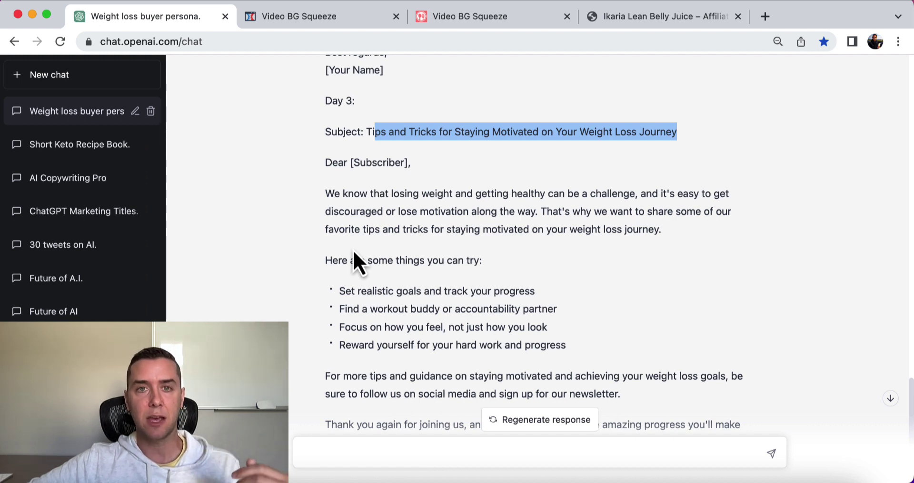
- Ask ChatGPT to 'write 5 informational email subject lines related to burning fat'
scroll(353, 250, "down", 4)
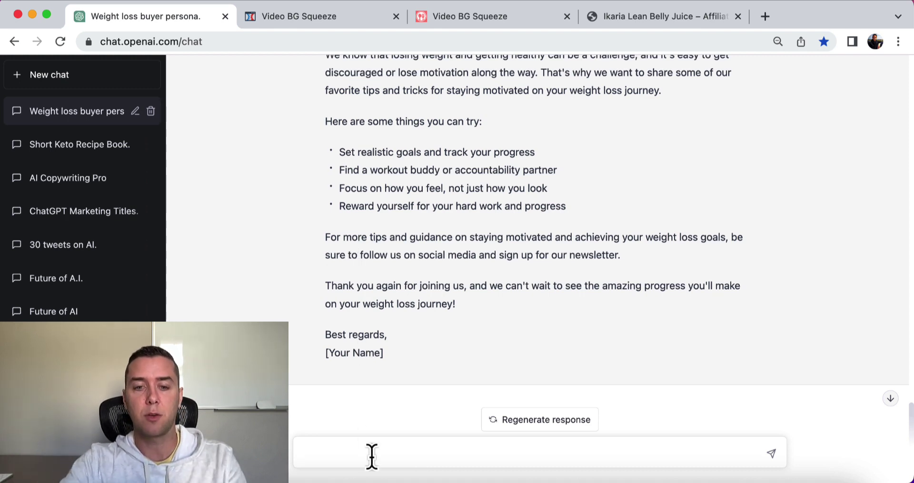
type("write")
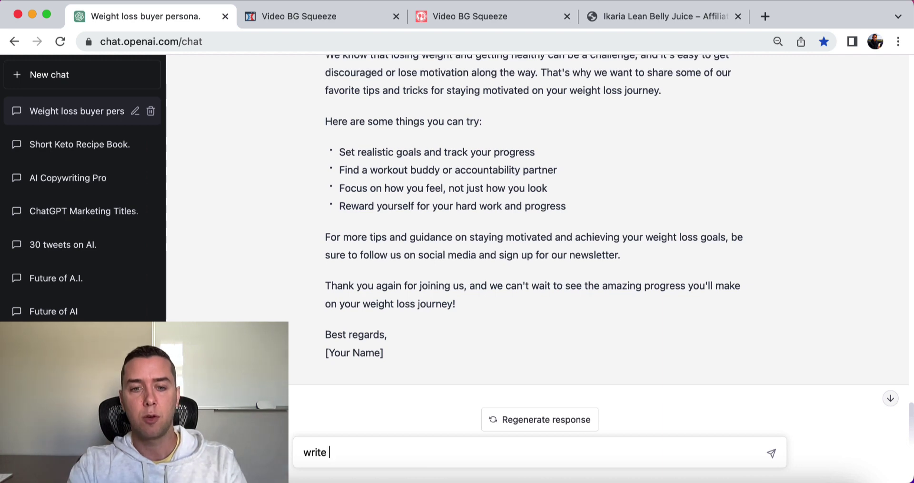
type(" 5 information")
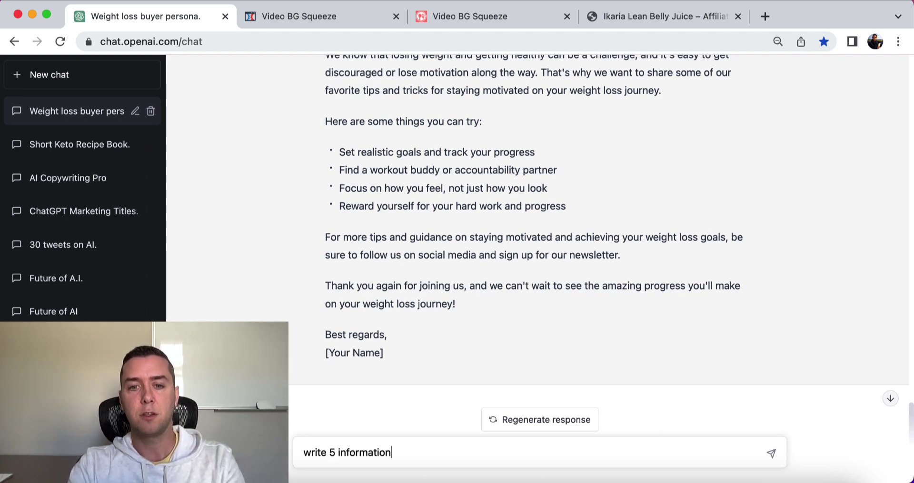
type("al ea")
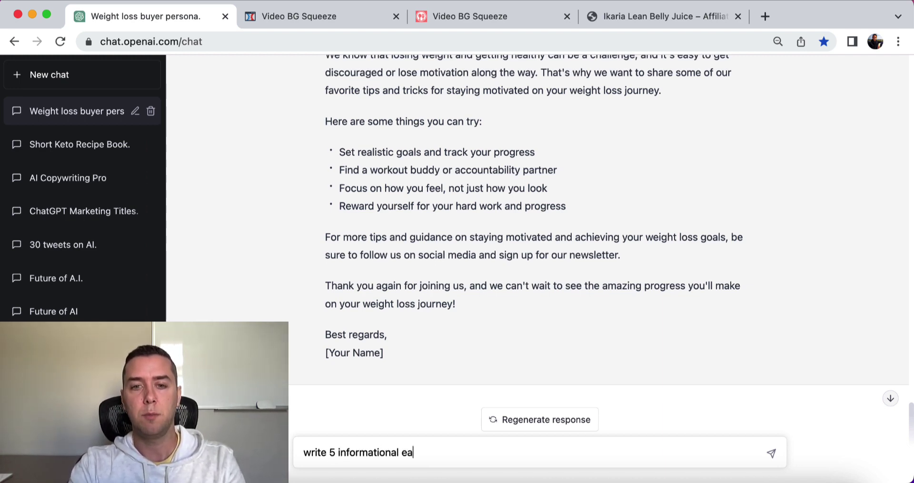
key("BackSpace")
type("mail subje")
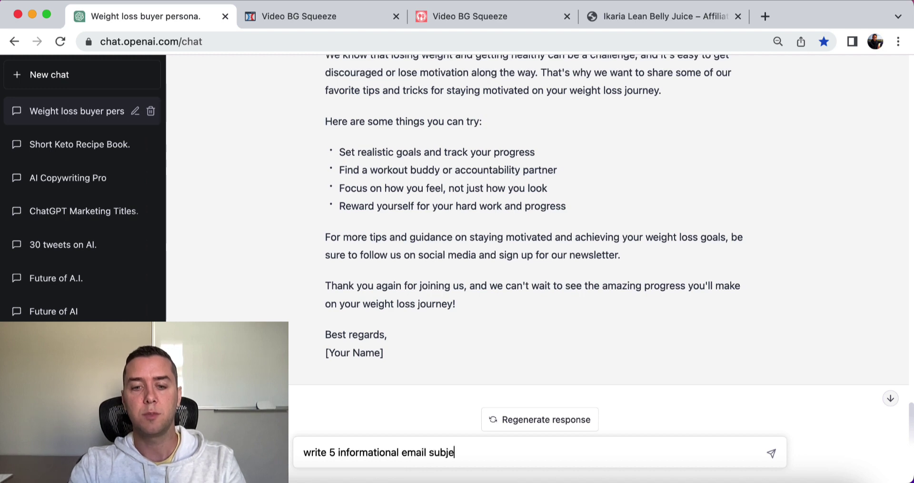
type("ct lines related")
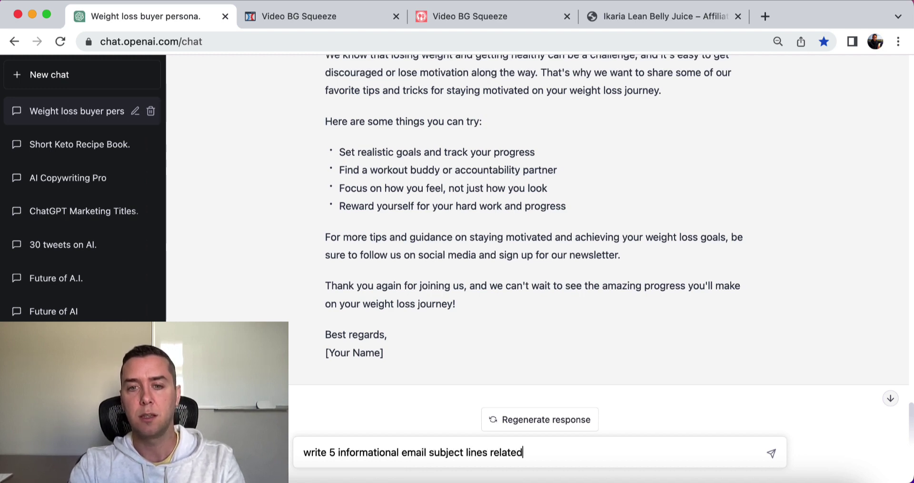
type(" to ")
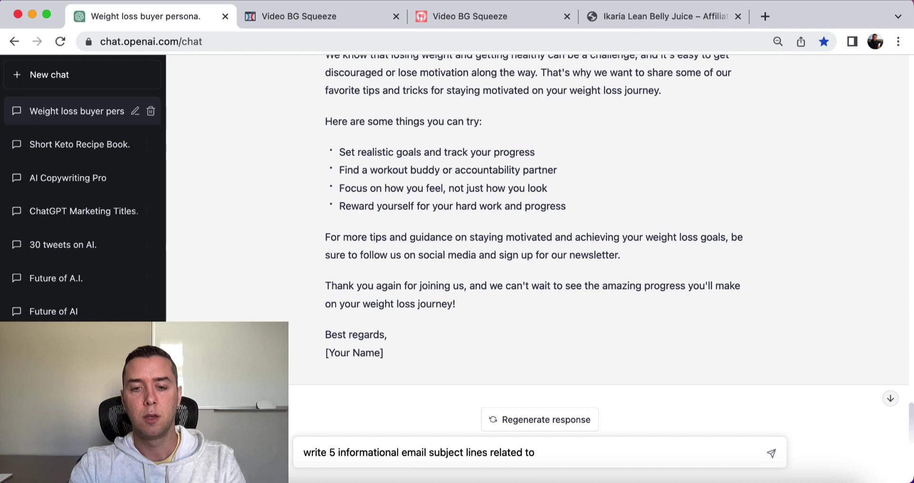
type("burning fat")
key("Return")
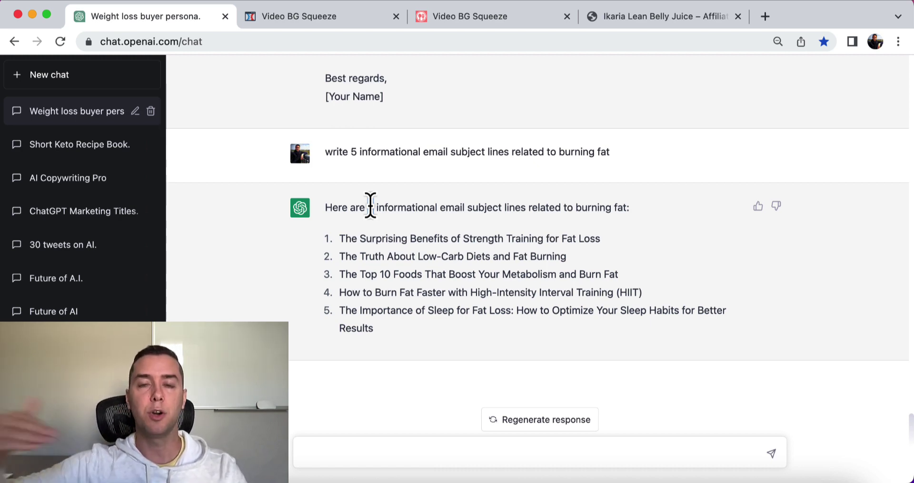
- Highlight the first three suggested fat-burning subject lines
triple_click(376, 238)
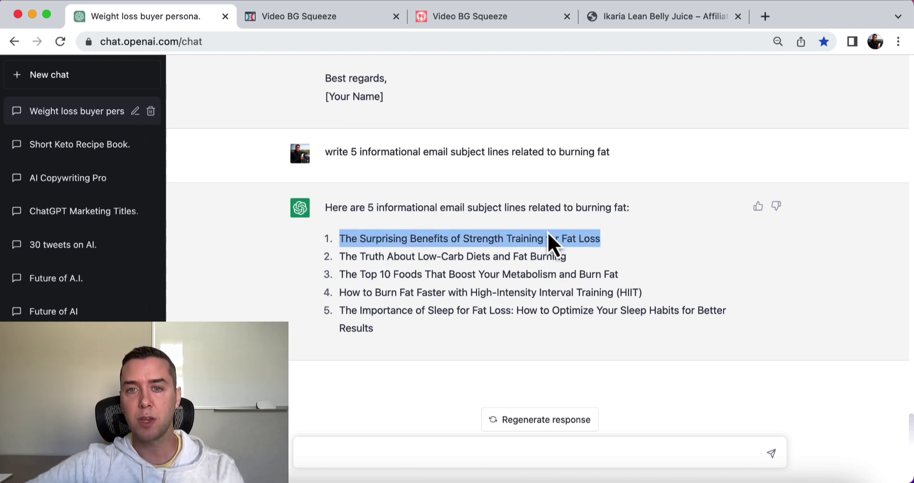
triple_click(541, 257)
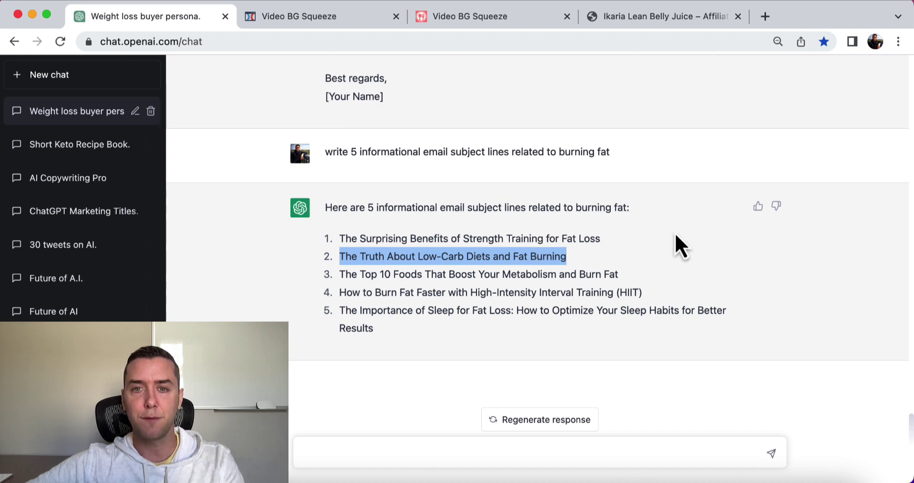
triple_click(563, 275)
key("super+c")
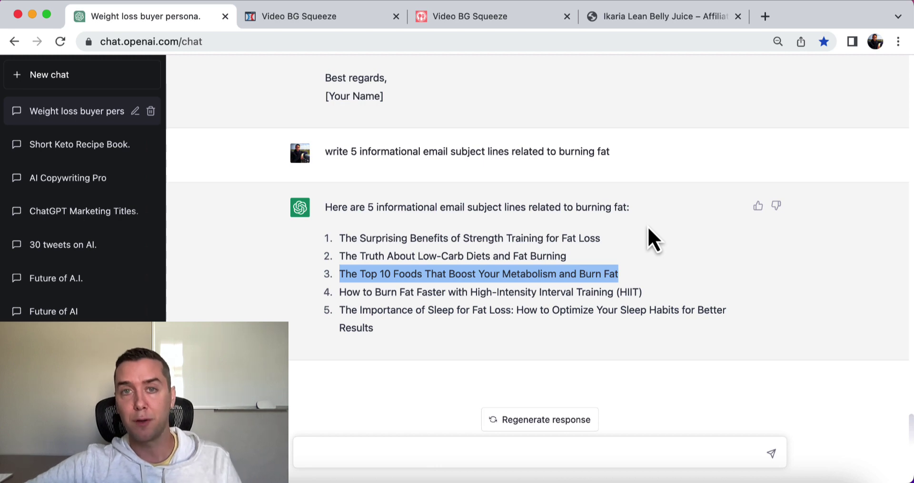
- Request a short email about the pasted "The Top 10 Foods That Boost Your Metabolism and Burn Fat" subject line
left_click(466, 458)
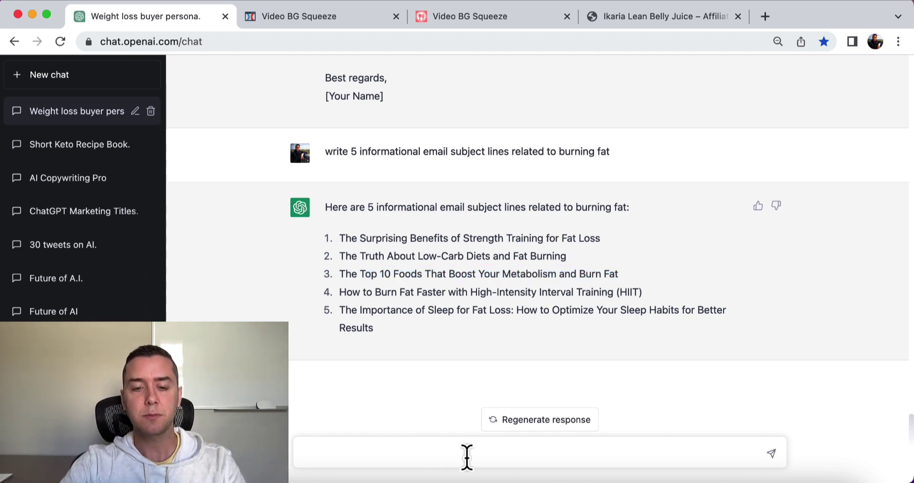
type("write")
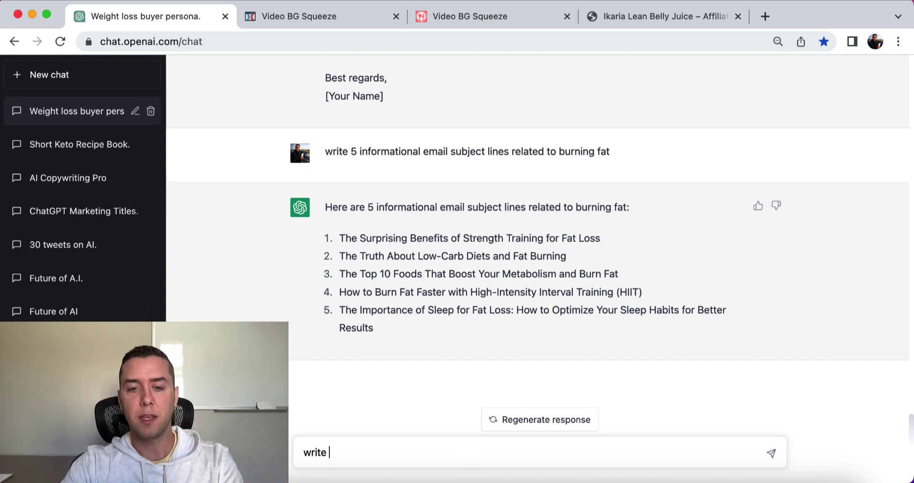
type(" a short emai")
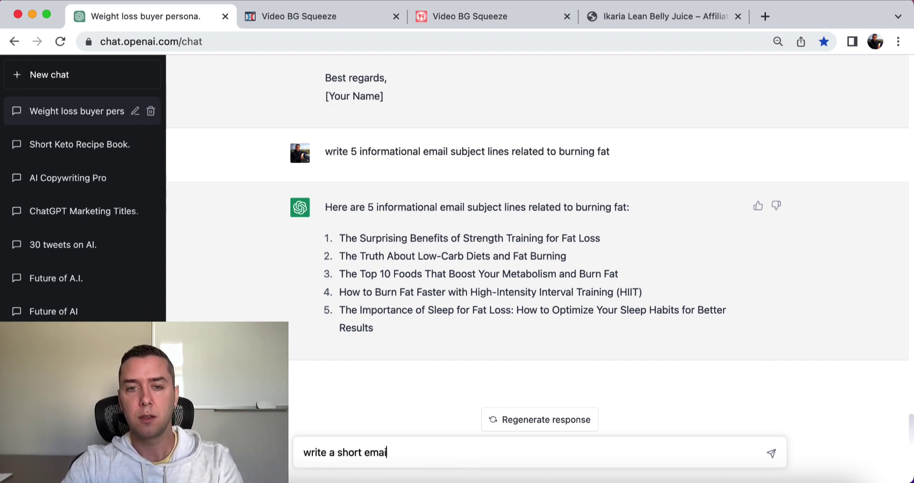
type("l about \"")
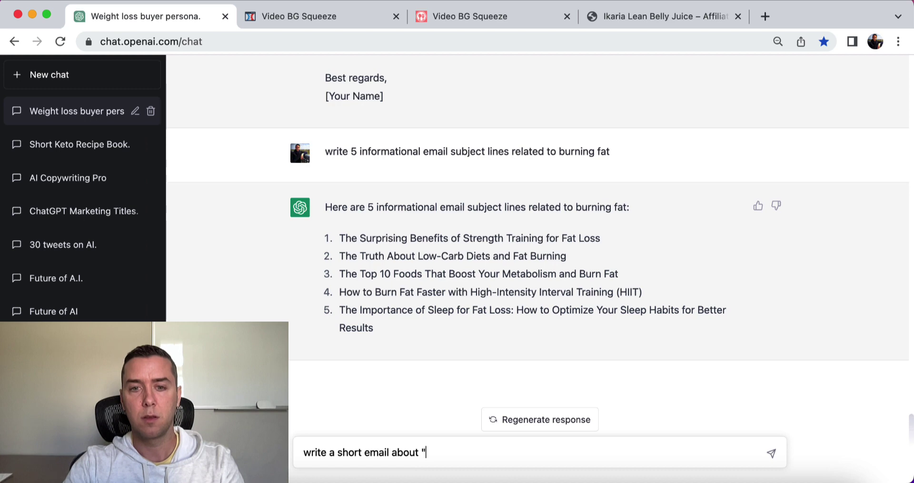
key("super+v")
key("BackSpace")
key("Return")
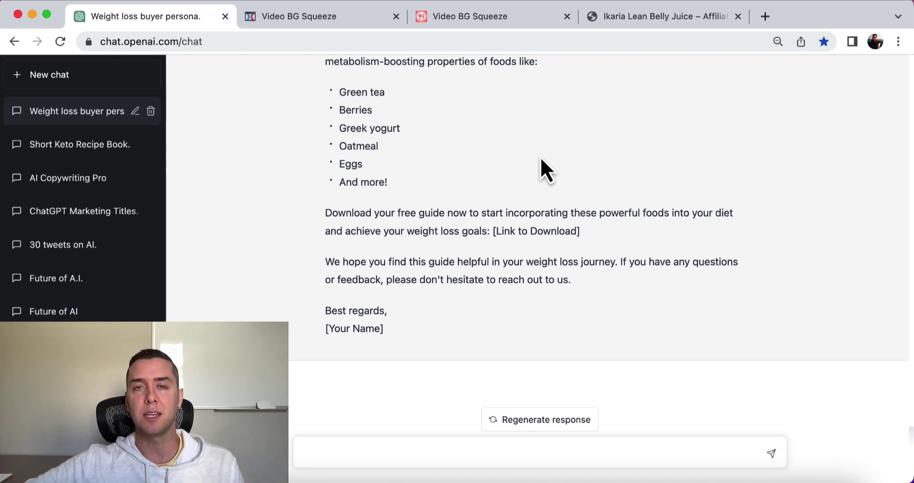
scroll(541, 158, "up", 2)
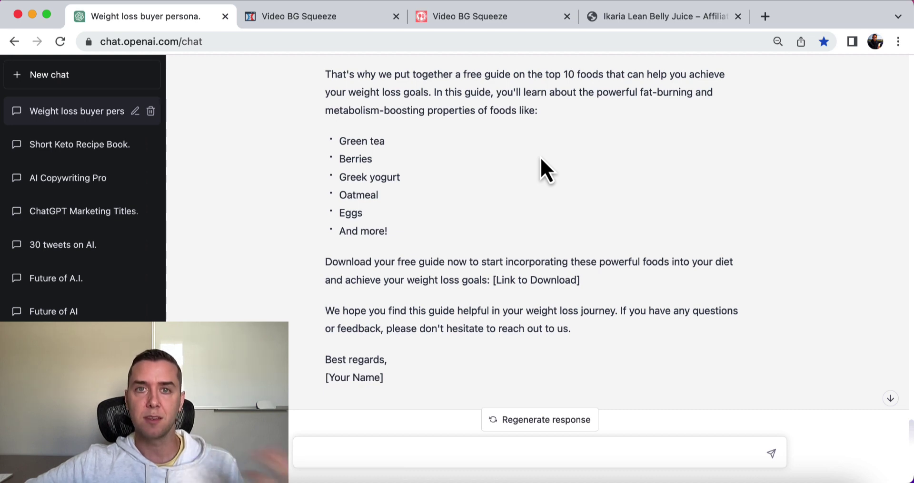
scroll(296, 227, "up", 3)
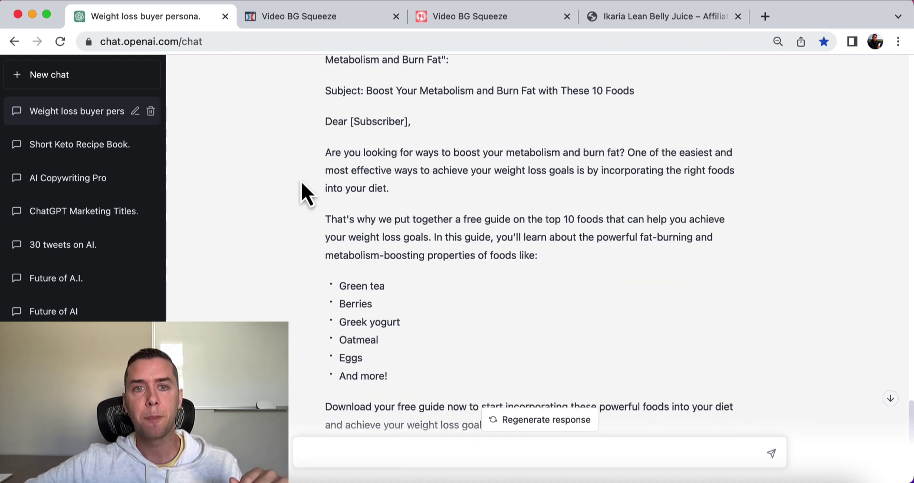
triple_click(384, 91)
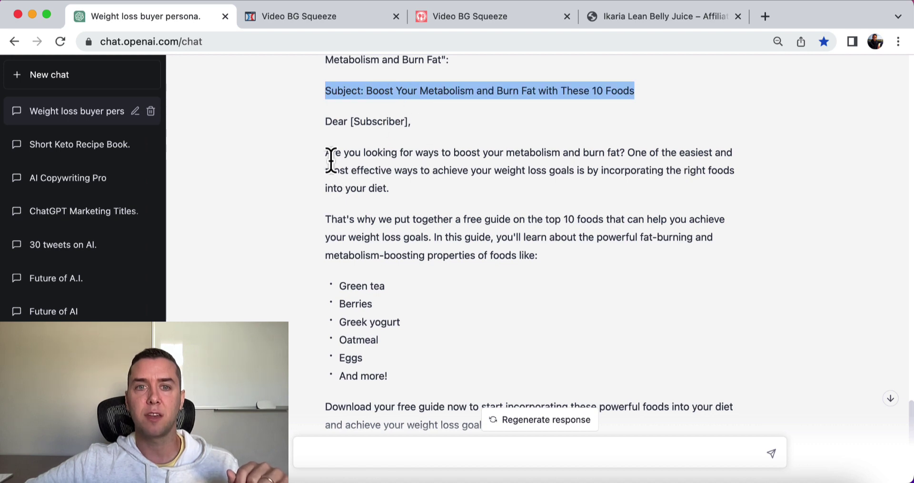
left_click_drag(331, 161, 390, 198)
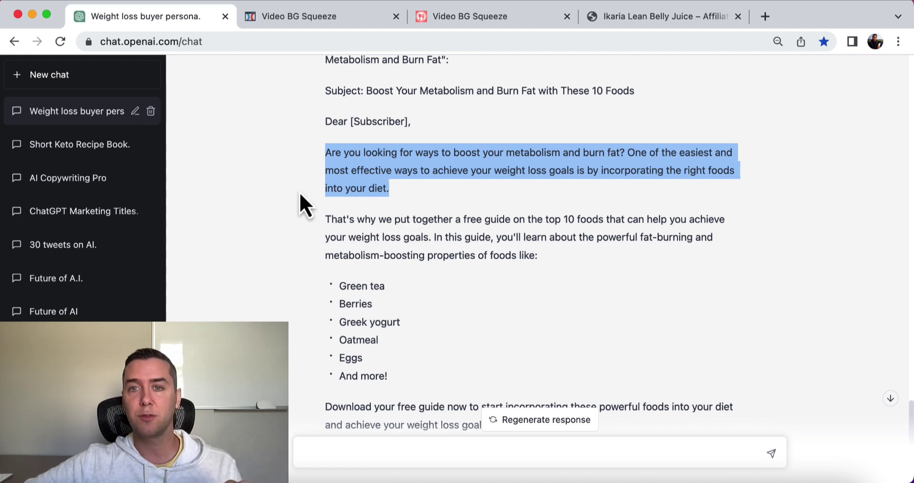
scroll(299, 192, "down", 1)
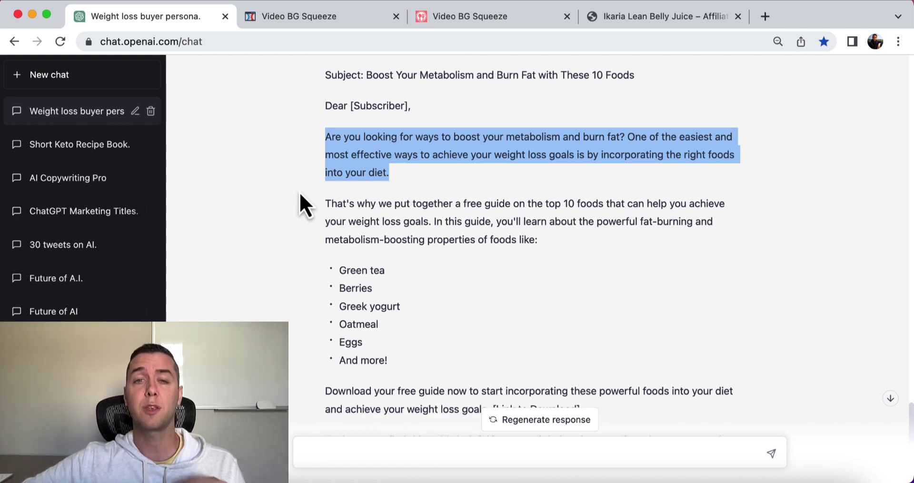
scroll(324, 200, "down", 3)
triple_click(394, 138)
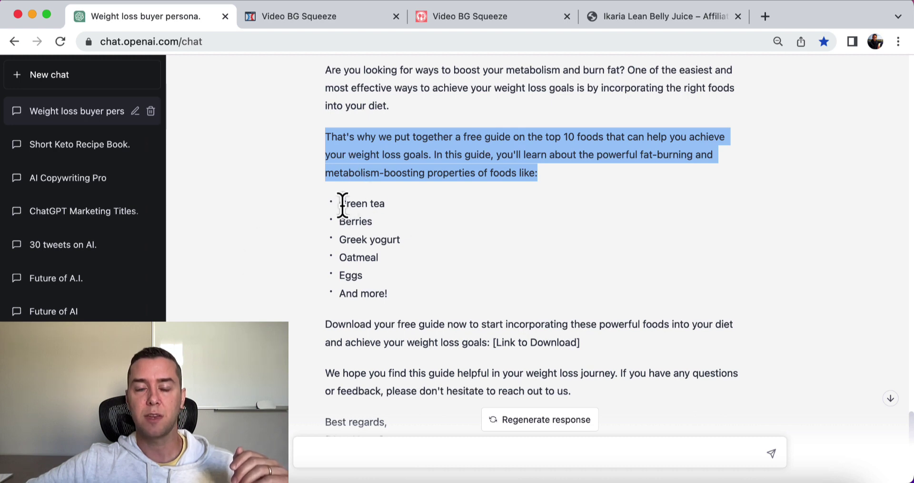
left_click_drag(340, 202, 404, 295)
scroll(469, 240, "down", 3)
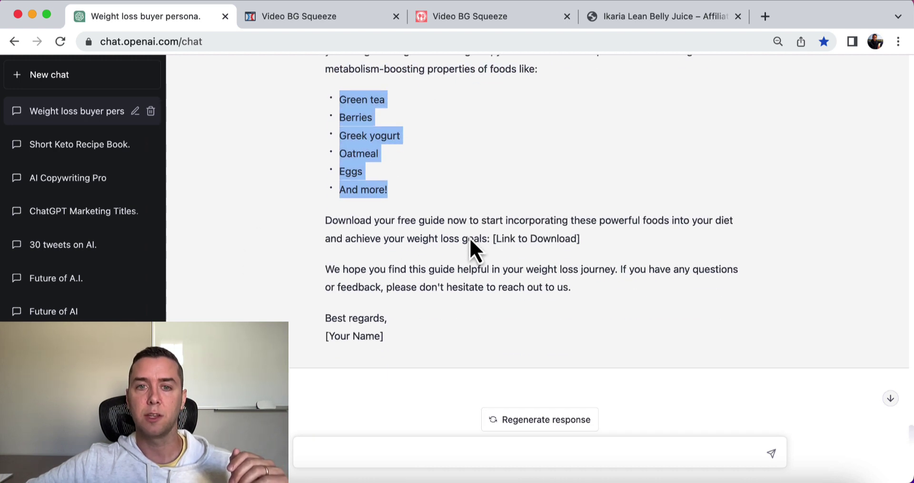
triple_click(361, 229)
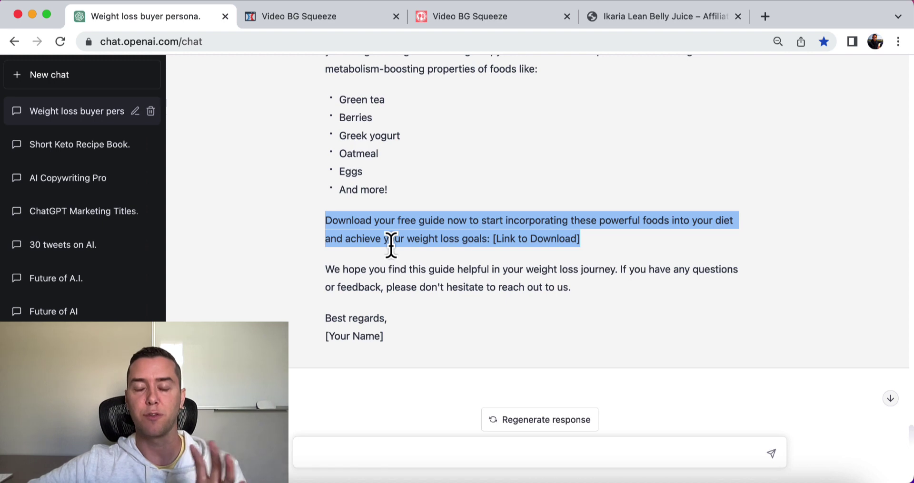
scroll(390, 245, "up", 2)
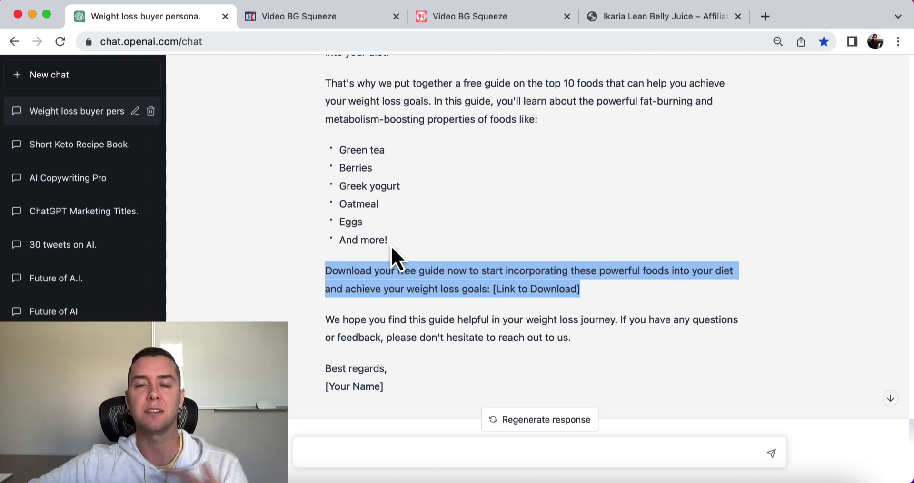
left_click(414, 454)
scroll(373, 320, "down", 3)
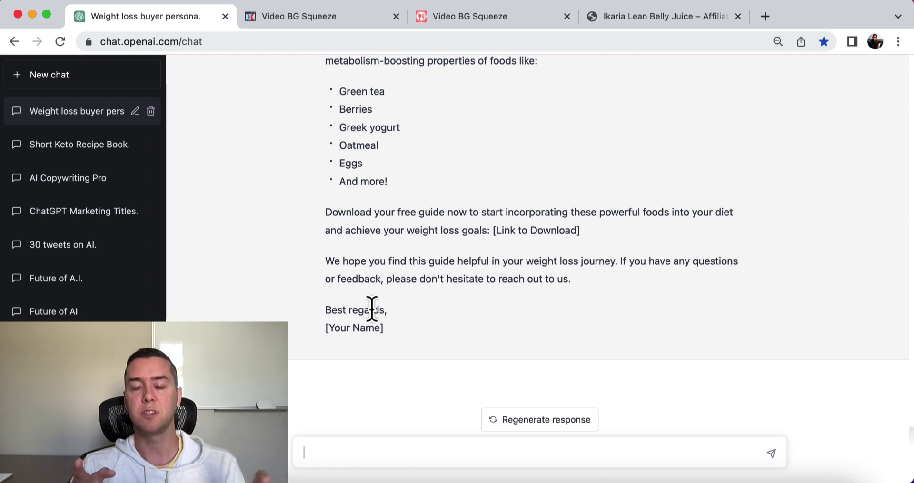
- Ask ChatGPT to 'write 5 promotional email subject lines for my all natural weight loss supplement'
type("wri")
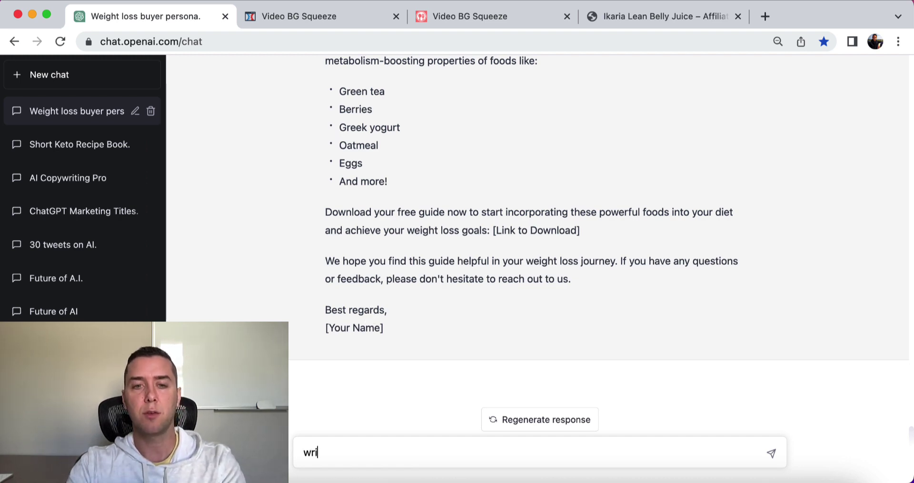
type("te 5 pr")
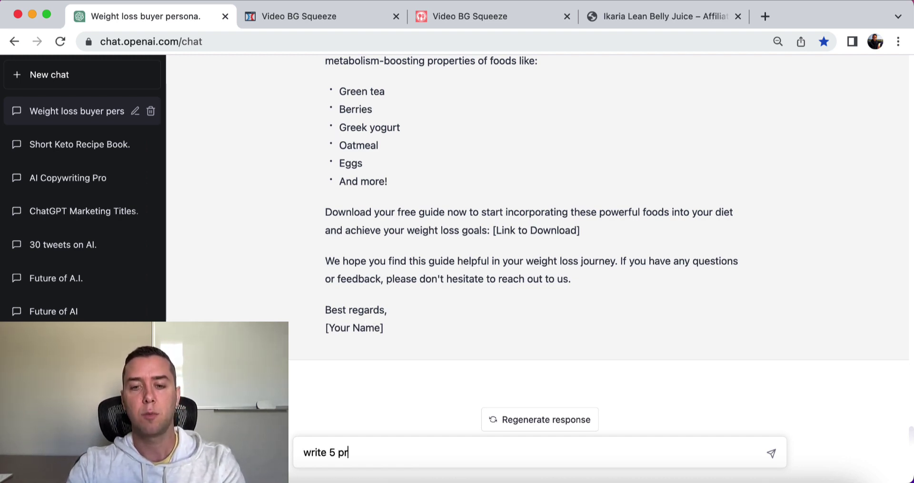
key("BackSpace")
key("BackSpace")
key("BackSpace")
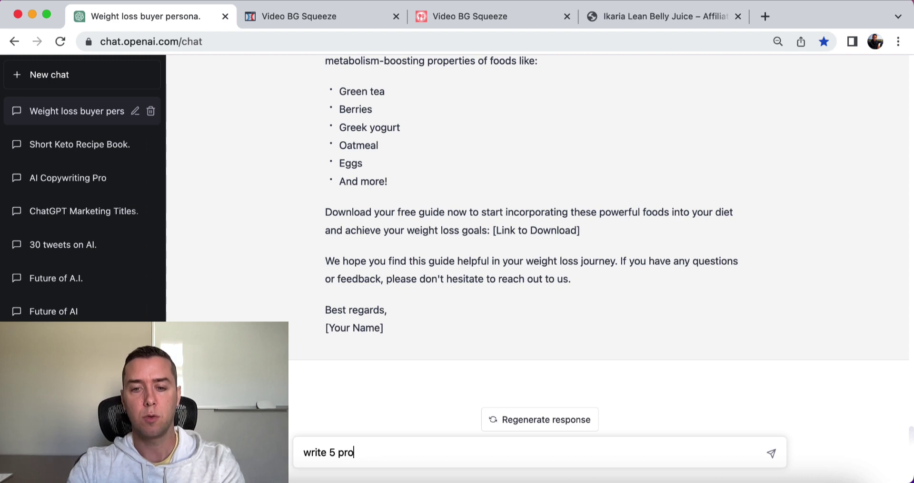
type("motional email")
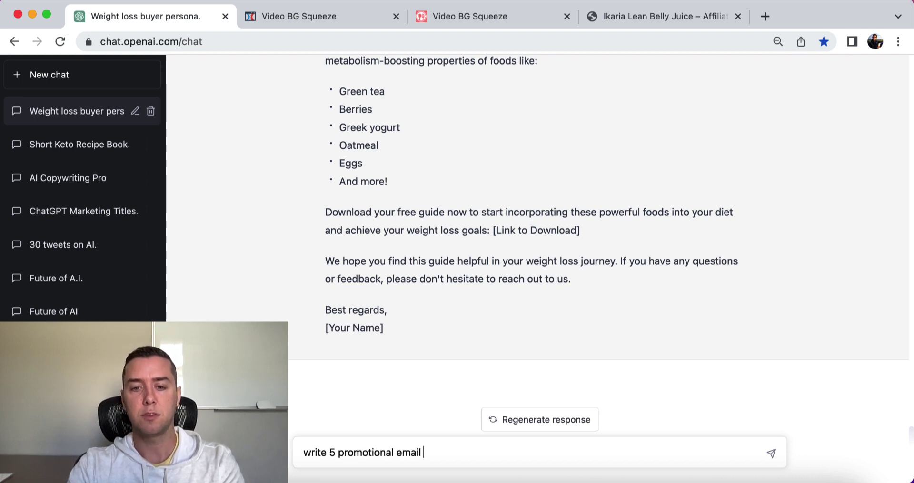
type(" subject lines for m")
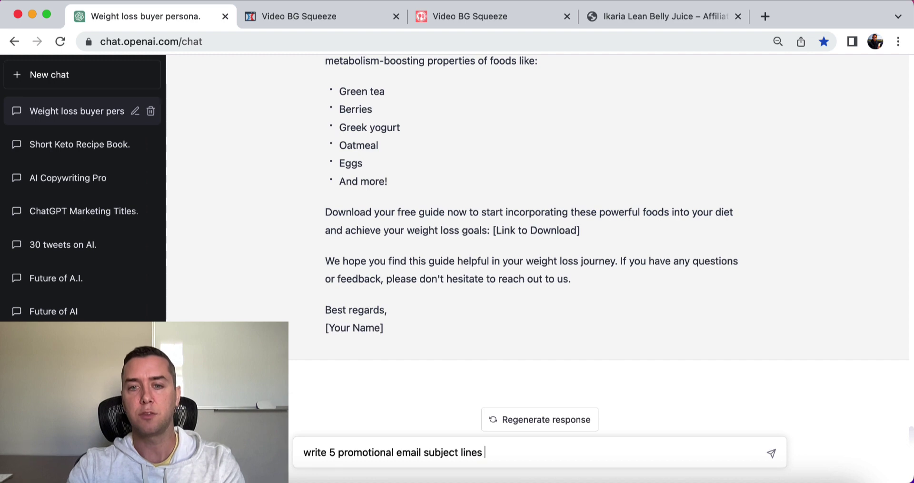
type("y all na")
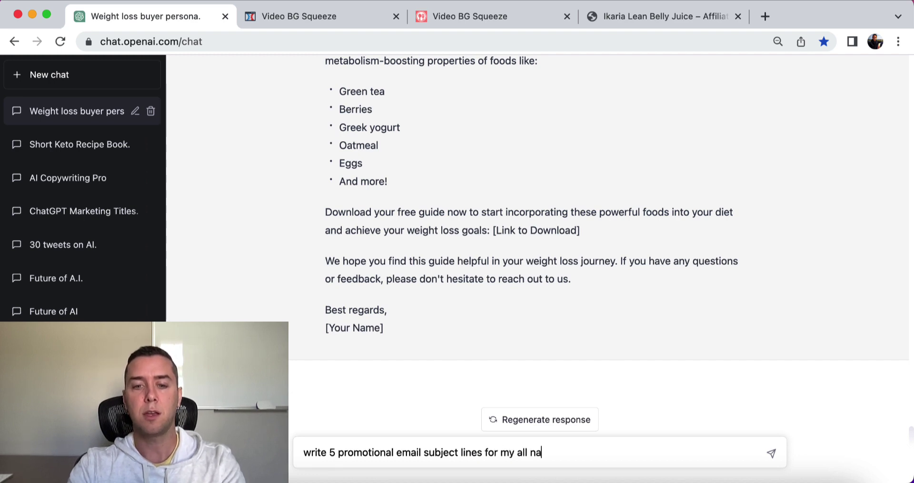
type("tural weight loss")
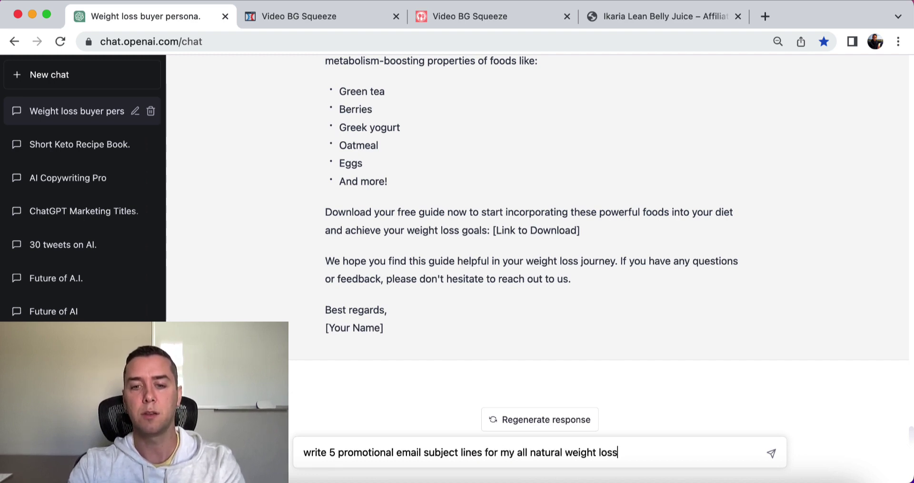
type(" supplemen")
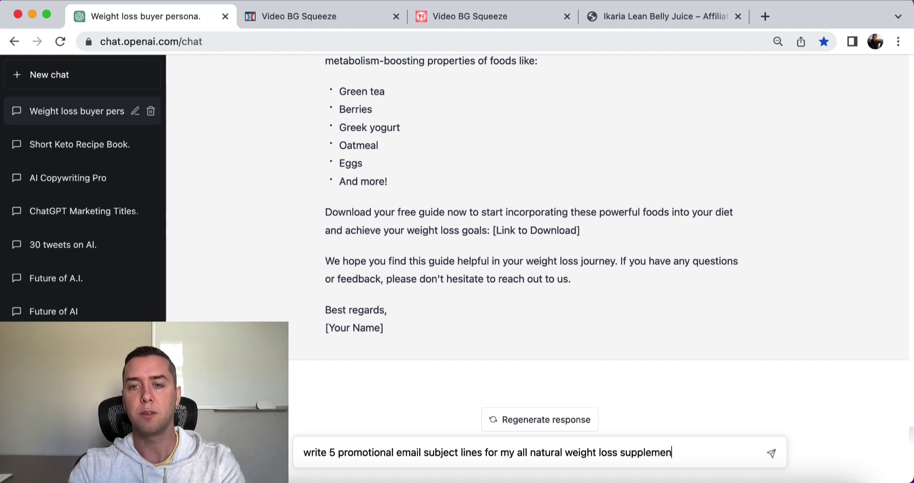
type("t")
key("Return")
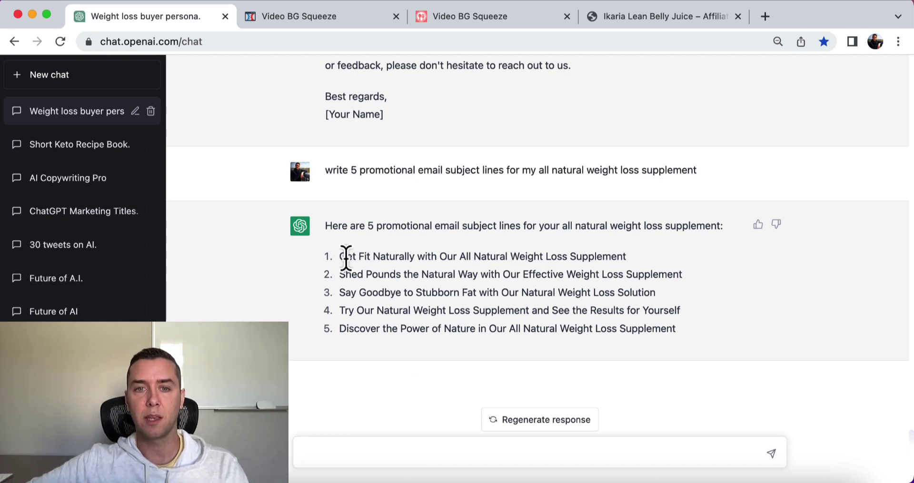
left_click_drag(346, 257, 626, 259)
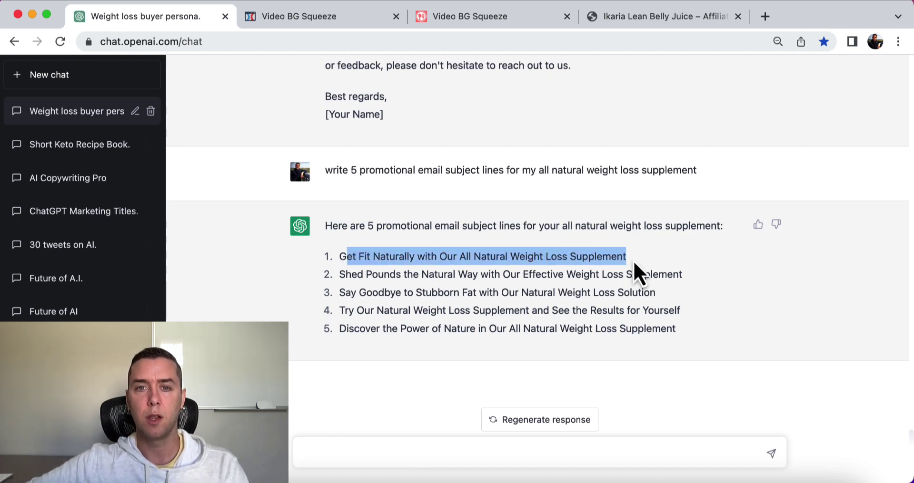
triple_click(394, 273)
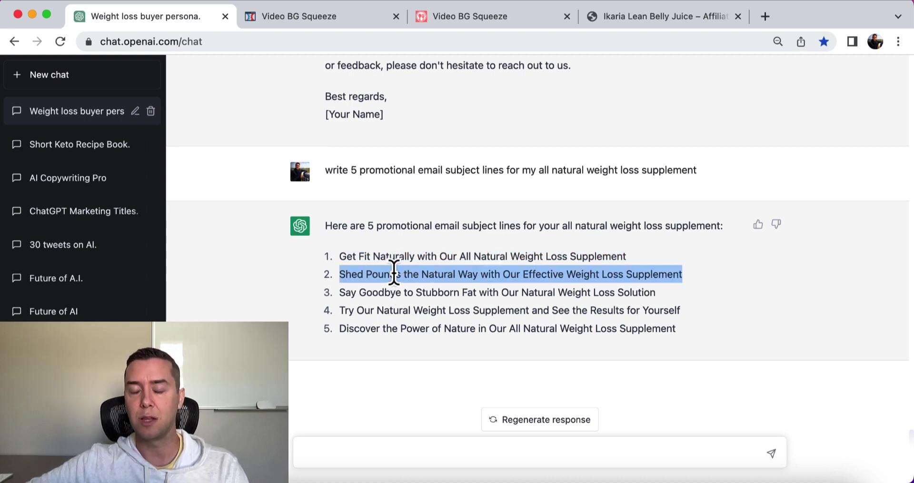